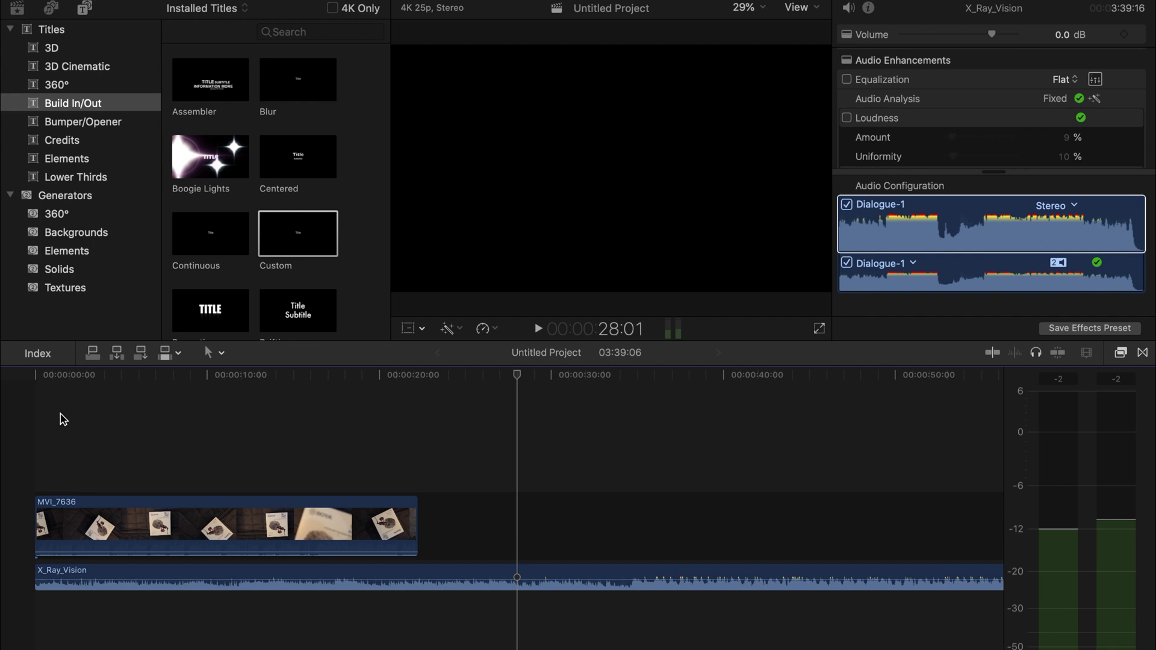
Step: Drop a Custom title above MVI_7636 and drag its end to match the clip's length
{"action": "left_click", "coordinate": [33, 443]}
{"action": "left_click", "coordinate": [33, 443]}
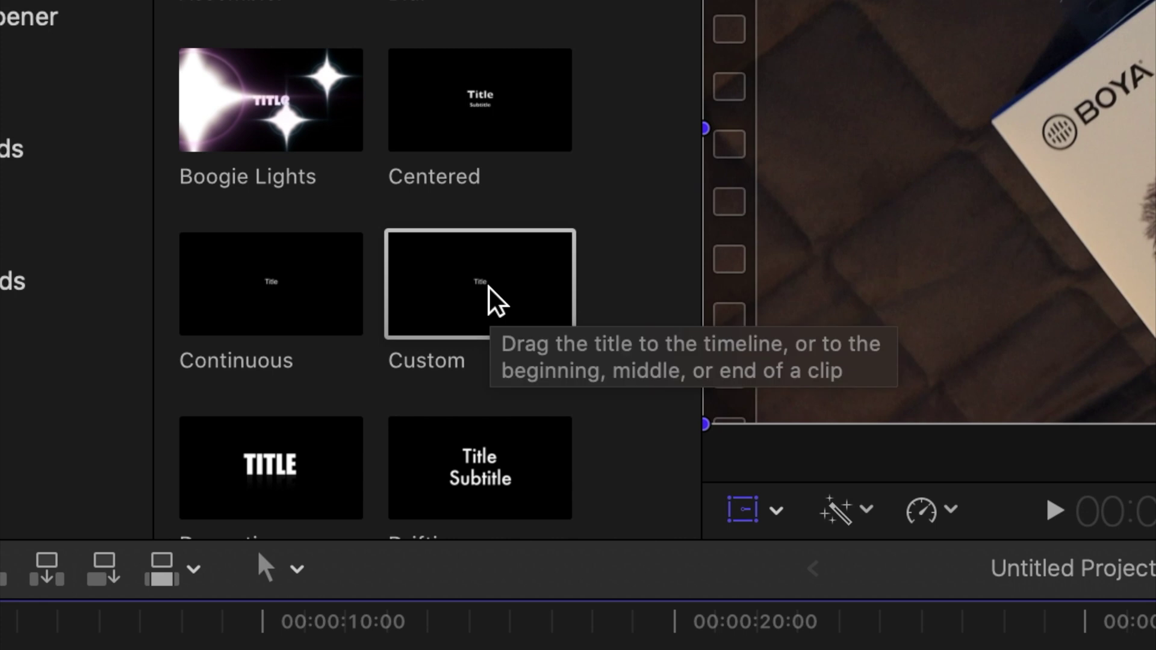
{"action": "left_click_drag", "start_coordinate": [368, 259], "coordinate": [186, 457]}
{"action": "left_click_drag", "start_coordinate": [178, 384], "coordinate": [30, 490]}
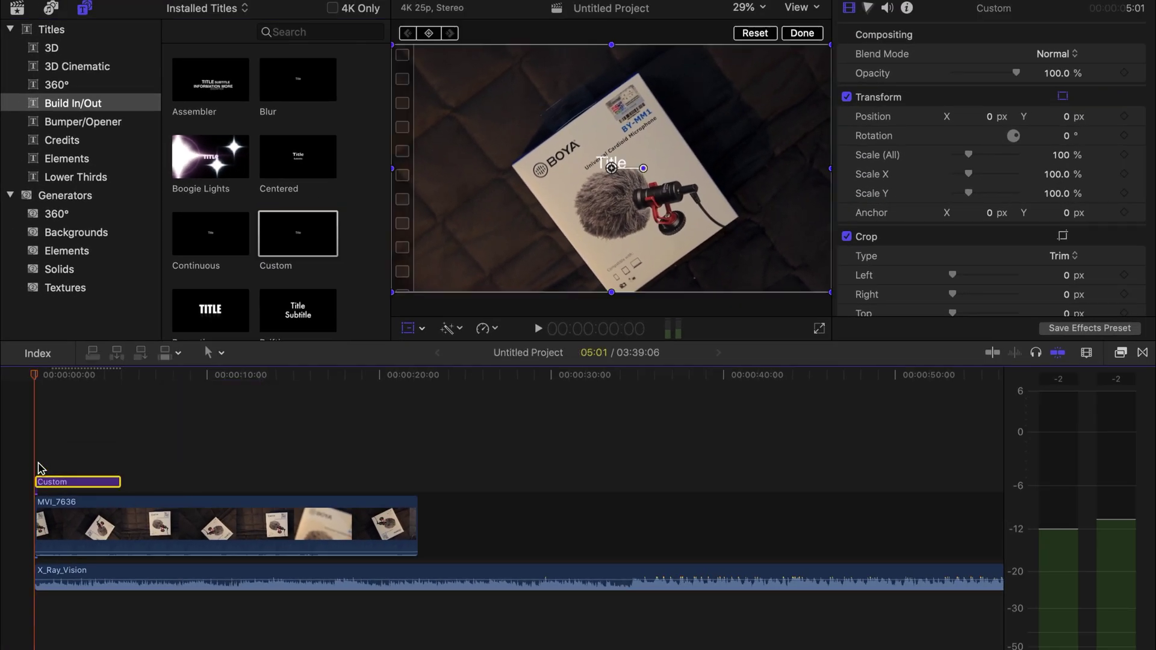
{"action": "left_click", "coordinate": [119, 483]}
{"action": "left_click_drag", "start_coordinate": [119, 483], "coordinate": [414, 480]}
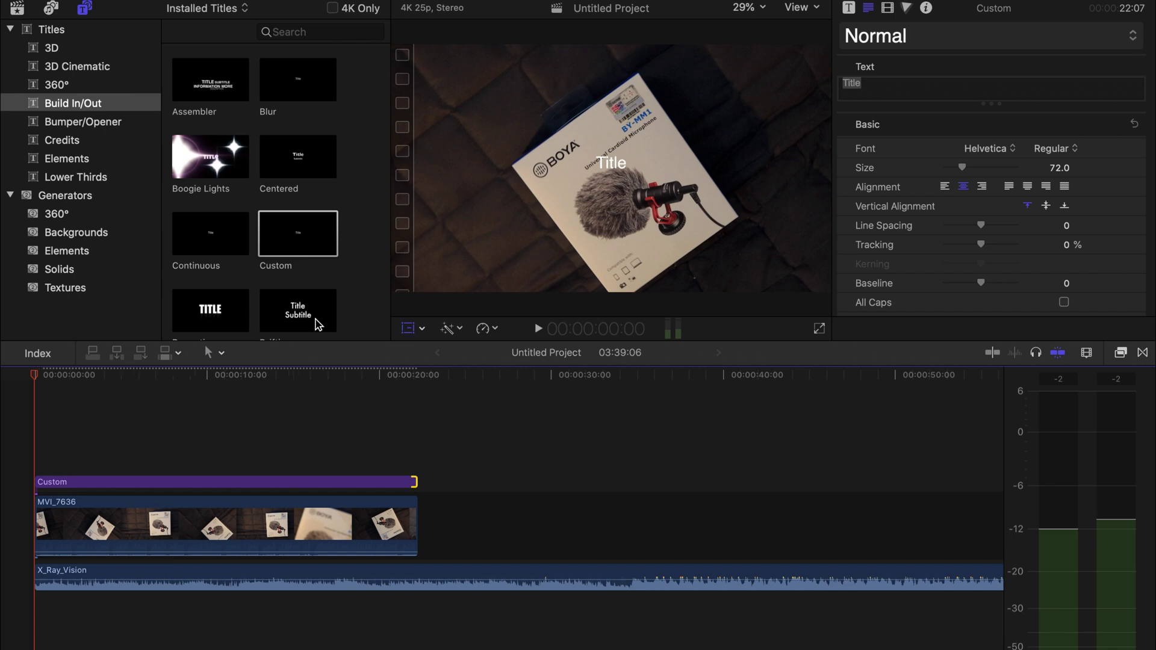
Step: Replace the title's placeholder text with 'keyframe'
{"action": "left_click", "coordinate": [607, 163]}
{"action": "double_click", "coordinate": [608, 164]}
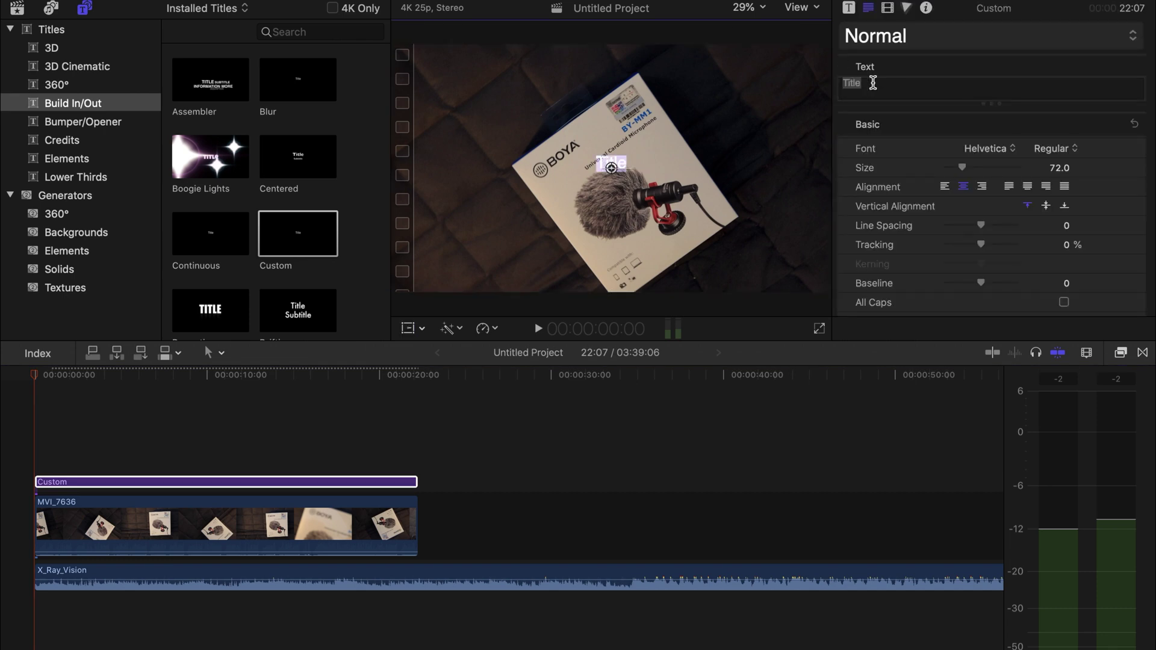
{"action": "type", "text": "keyframe"}
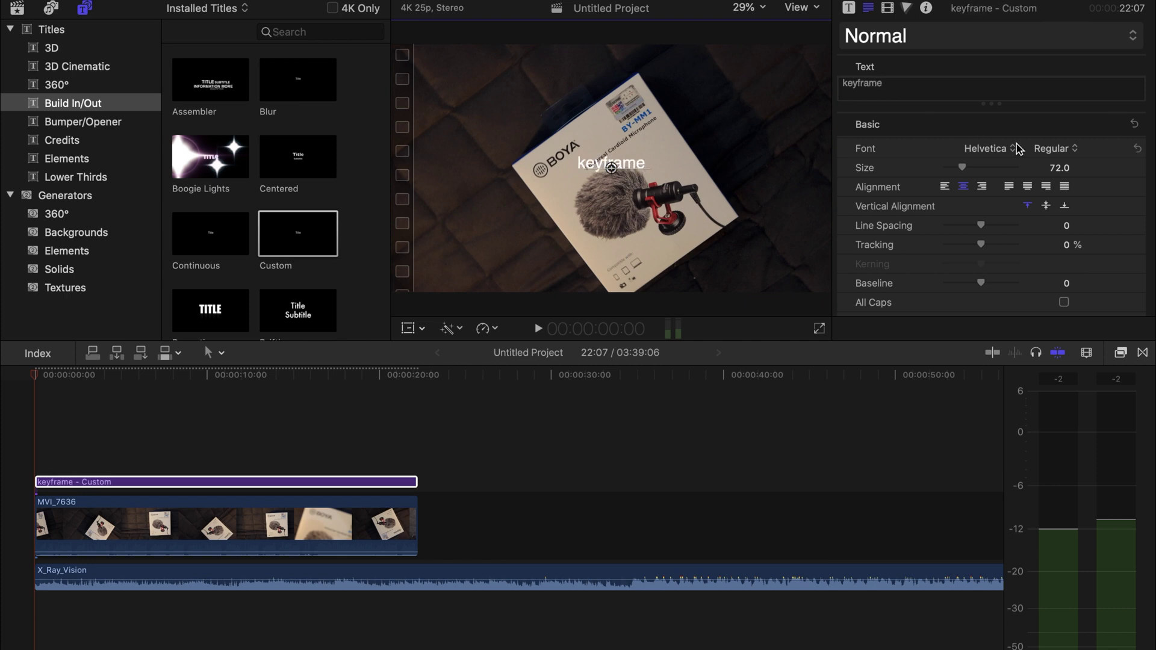
Step: Set the title font to Junegull at size 134 with a bright green face colour
{"action": "left_click", "coordinate": [1012, 148]}
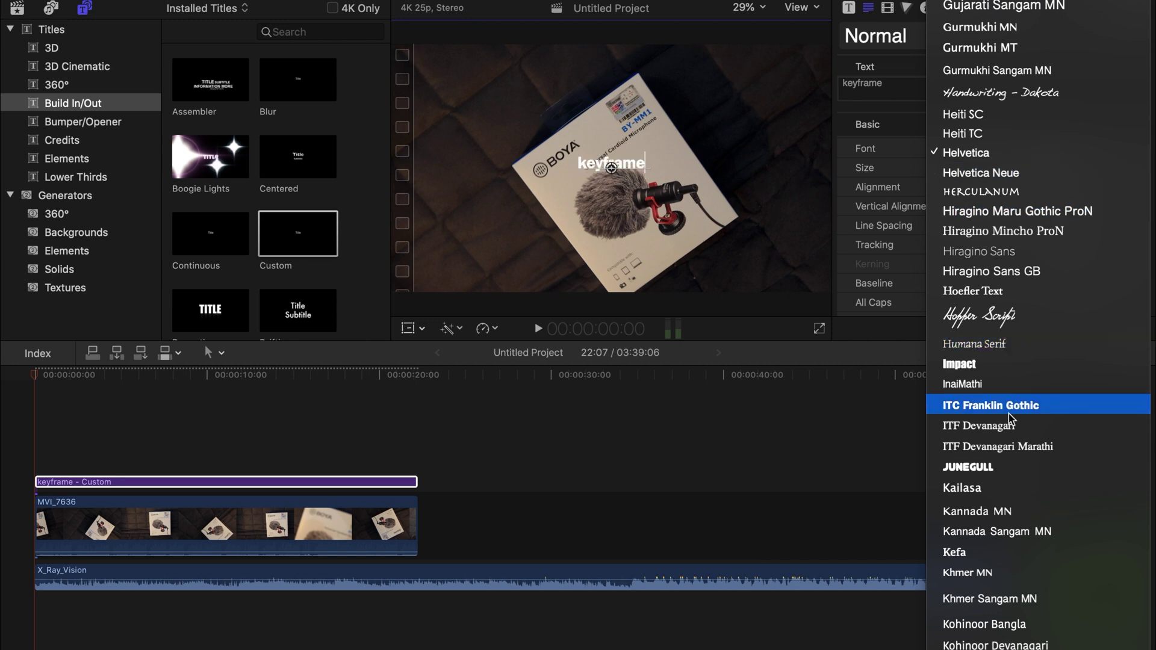
{"action": "left_click", "coordinate": [1002, 461]}
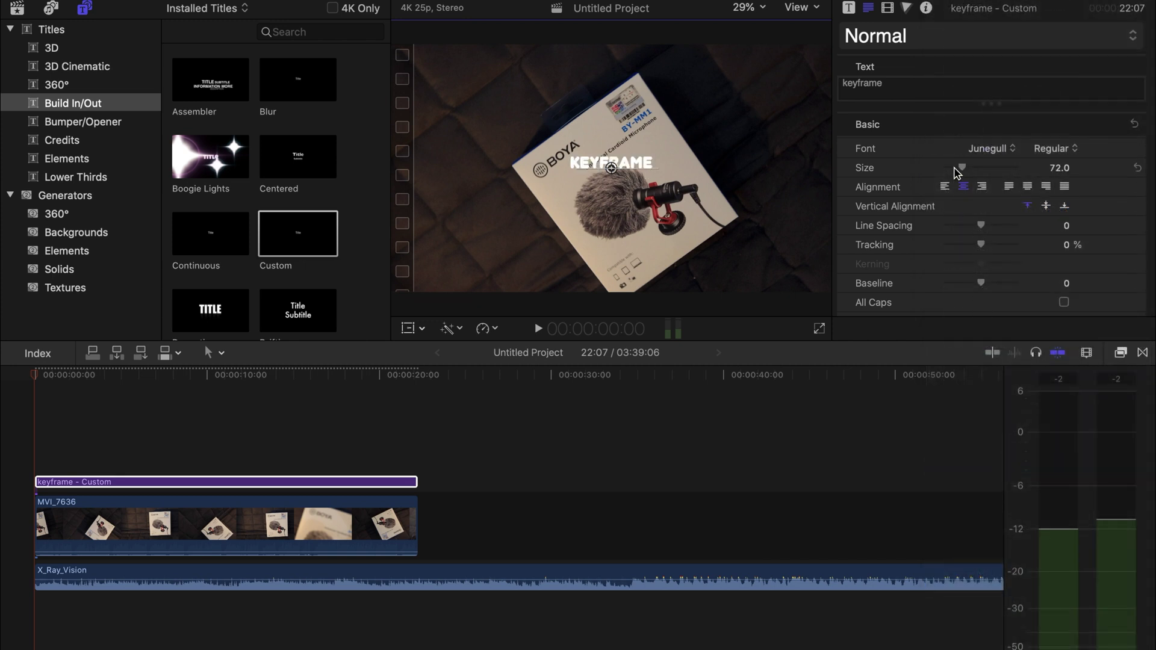
{"action": "left_click_drag", "start_coordinate": [963, 171], "coordinate": [978, 170]}
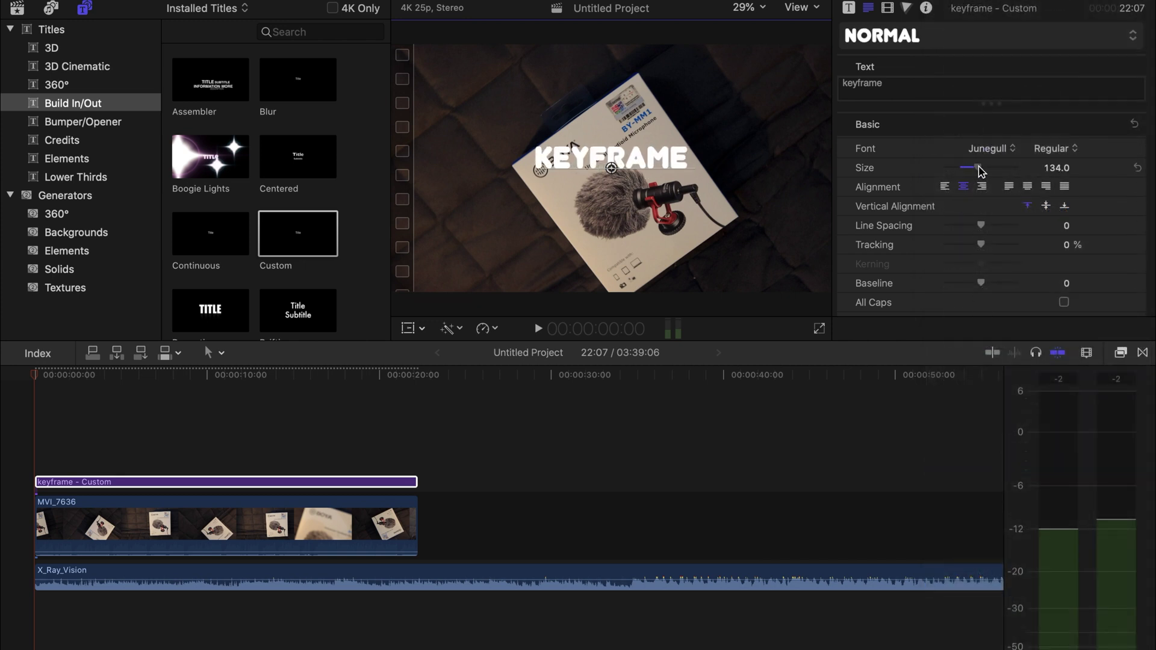
{"action": "scroll", "coordinate": [991, 244], "scroll_direction": "down", "scroll_amount": 10}
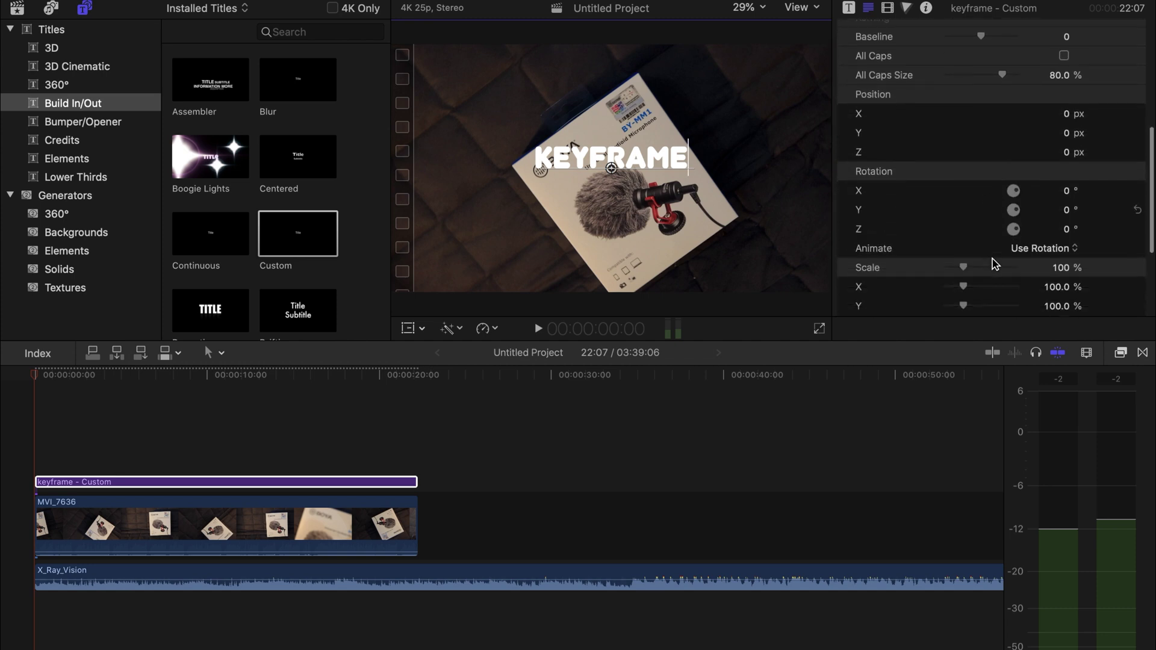
{"action": "scroll", "coordinate": [995, 264], "scroll_direction": "down", "scroll_amount": 1}
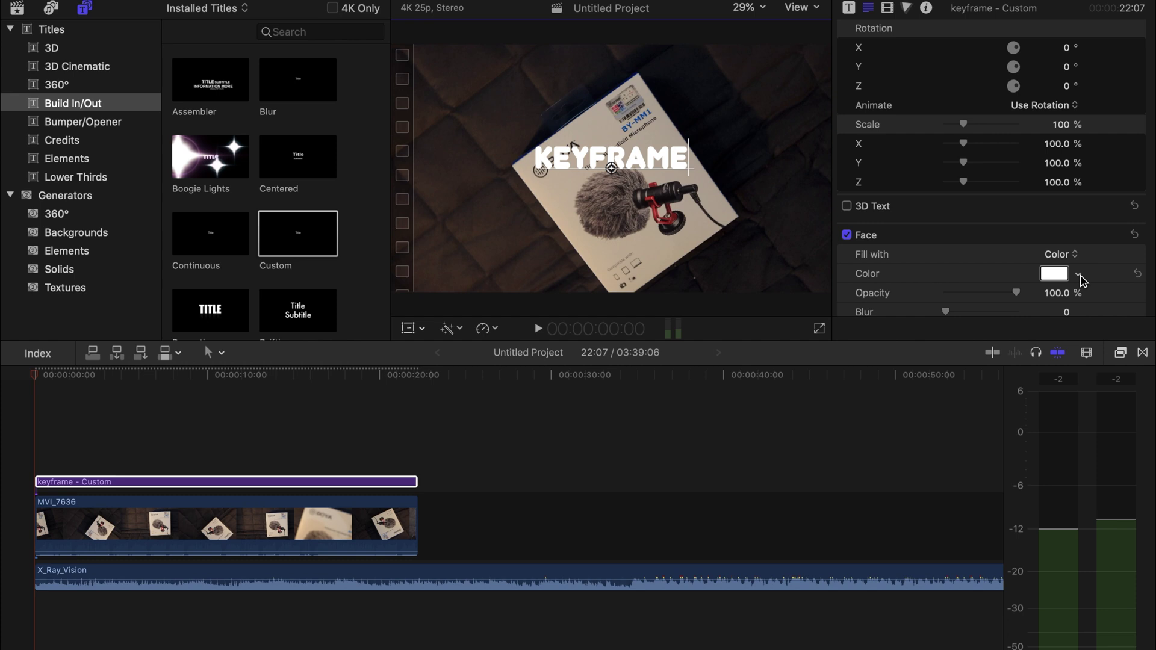
{"action": "left_click", "coordinate": [1079, 275]}
{"action": "left_click_drag", "start_coordinate": [1074, 307], "coordinate": [1040, 344]}
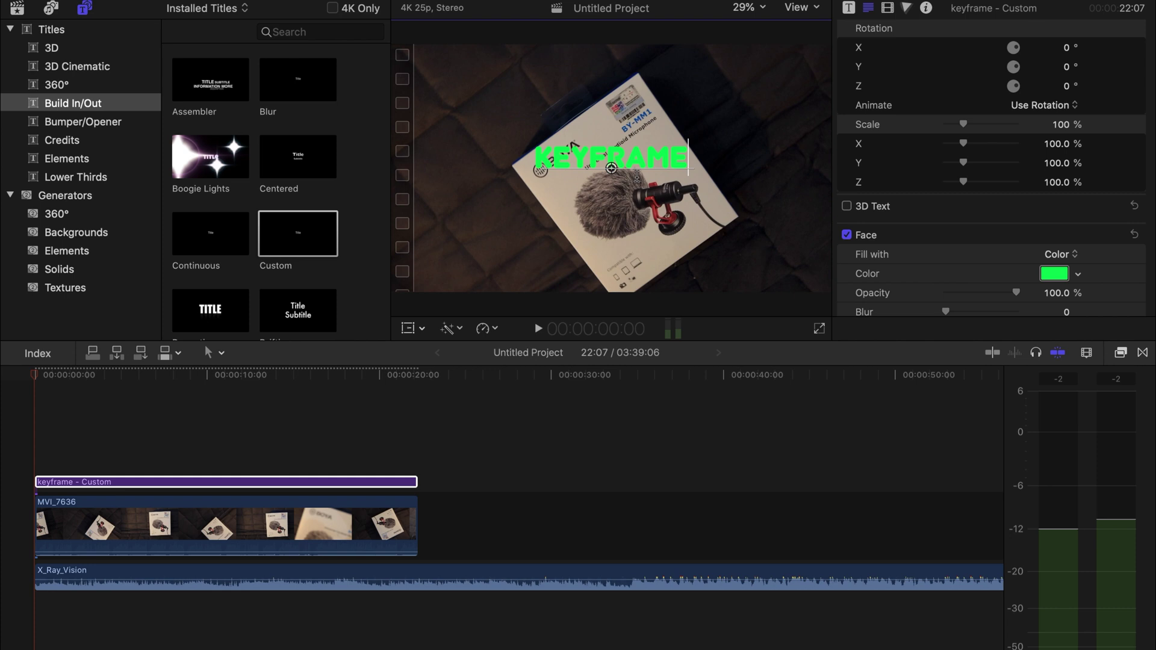
Step: Drag the KEYFRAME title to the frame's lower left, then play back the project
{"action": "left_click_drag", "start_coordinate": [612, 170], "coordinate": [503, 268]}
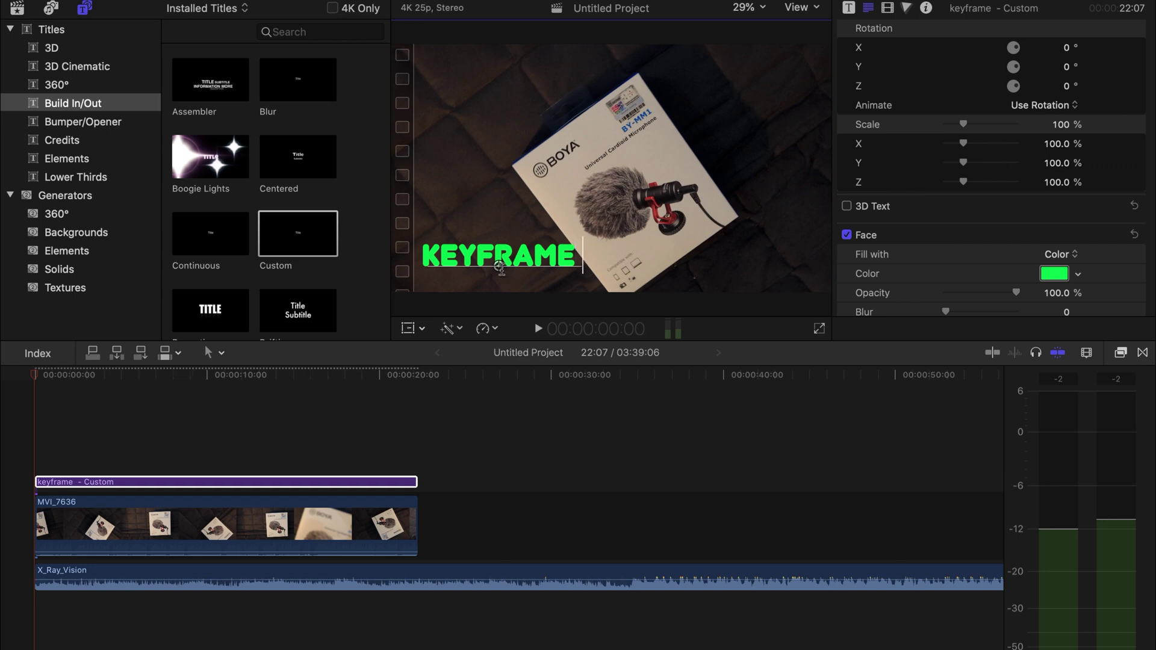
{"action": "key", "text": "Escape"}
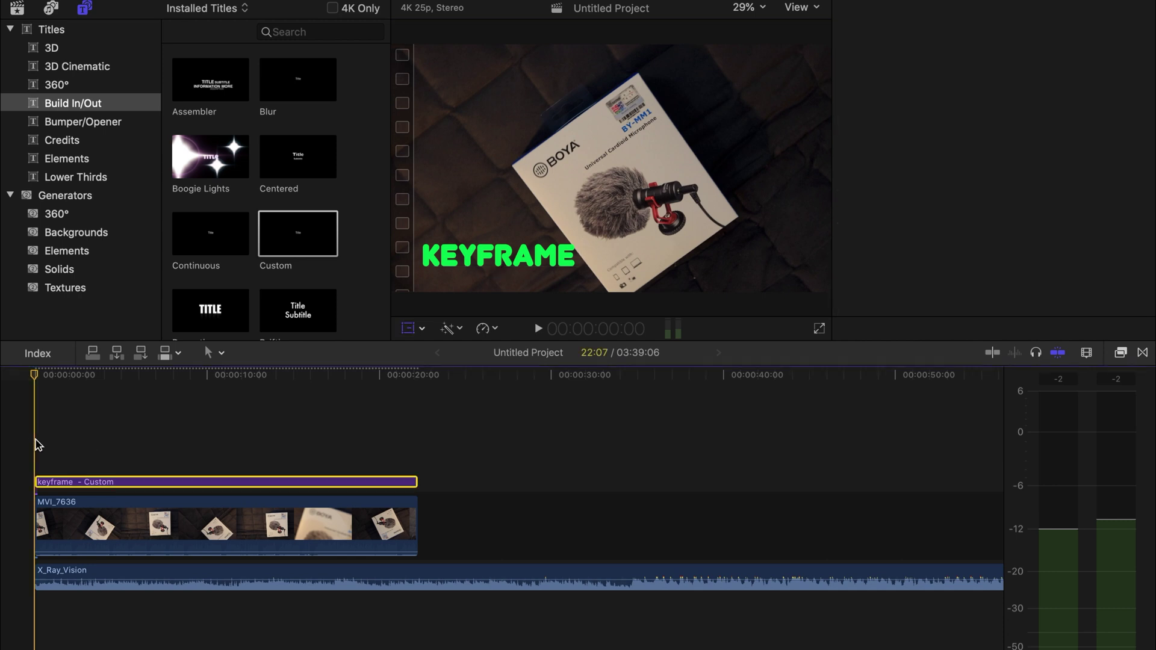
{"action": "key", "text": "space"}
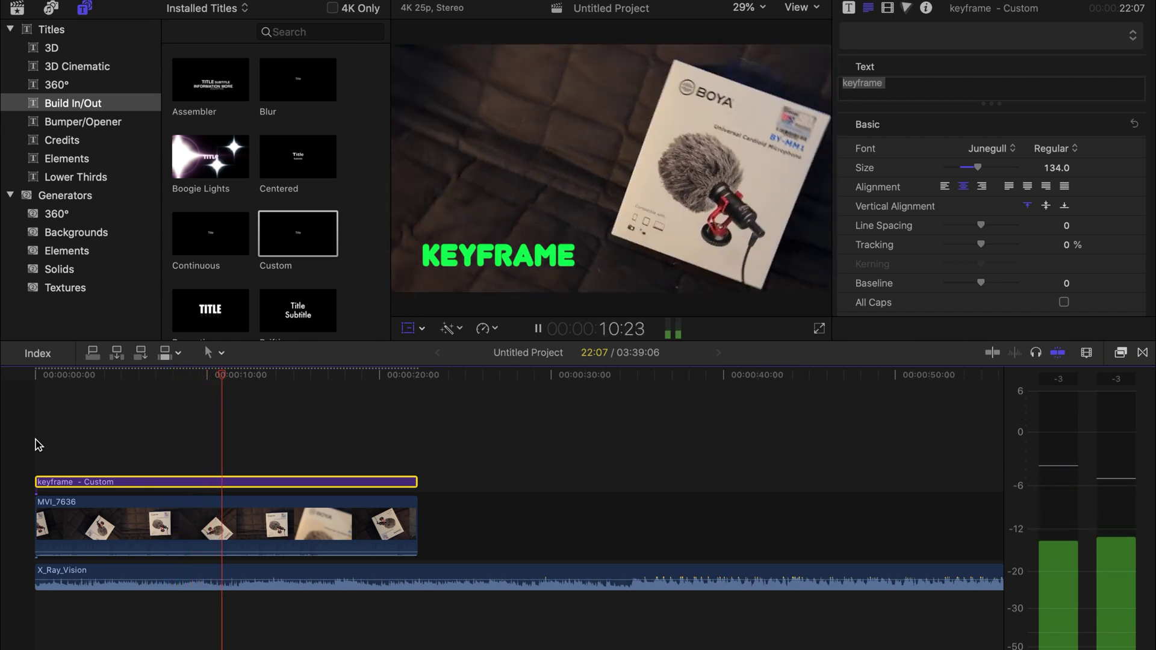
Step: Try the title further right, return it to lower left, and rewind to 00:00:00:00
{"action": "key", "text": "space"}
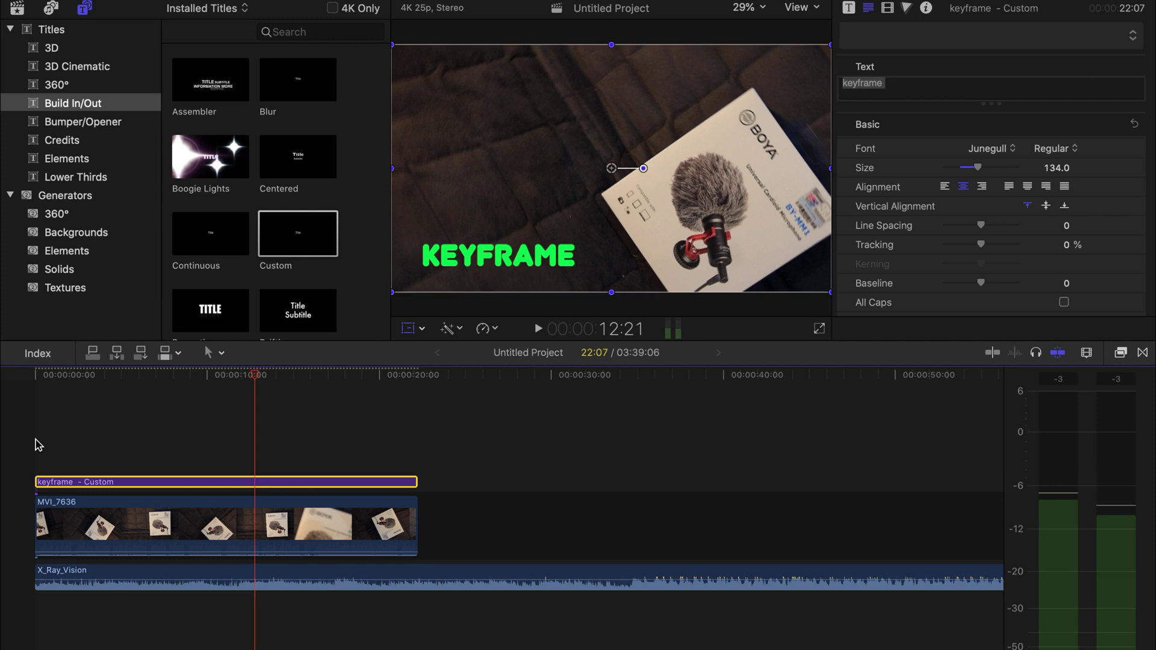
{"action": "key", "text": "shift+t"}
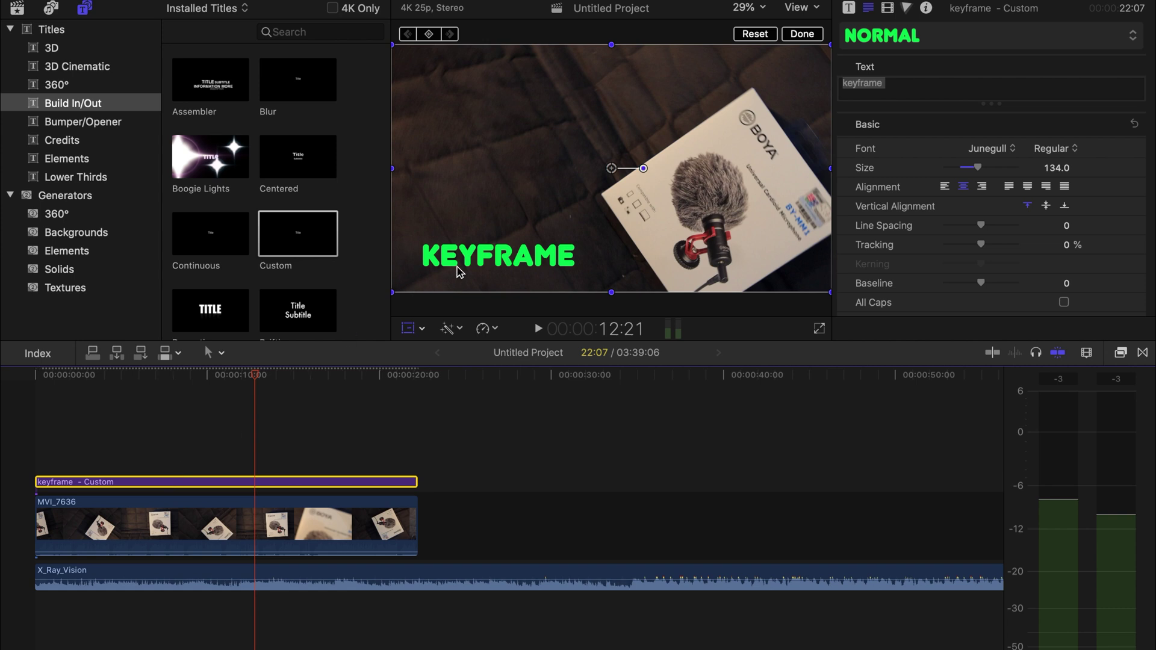
{"action": "left_click_drag", "start_coordinate": [466, 261], "coordinate": [692, 57]}
{"action": "left_click_drag", "start_coordinate": [692, 81], "coordinate": [467, 260]}
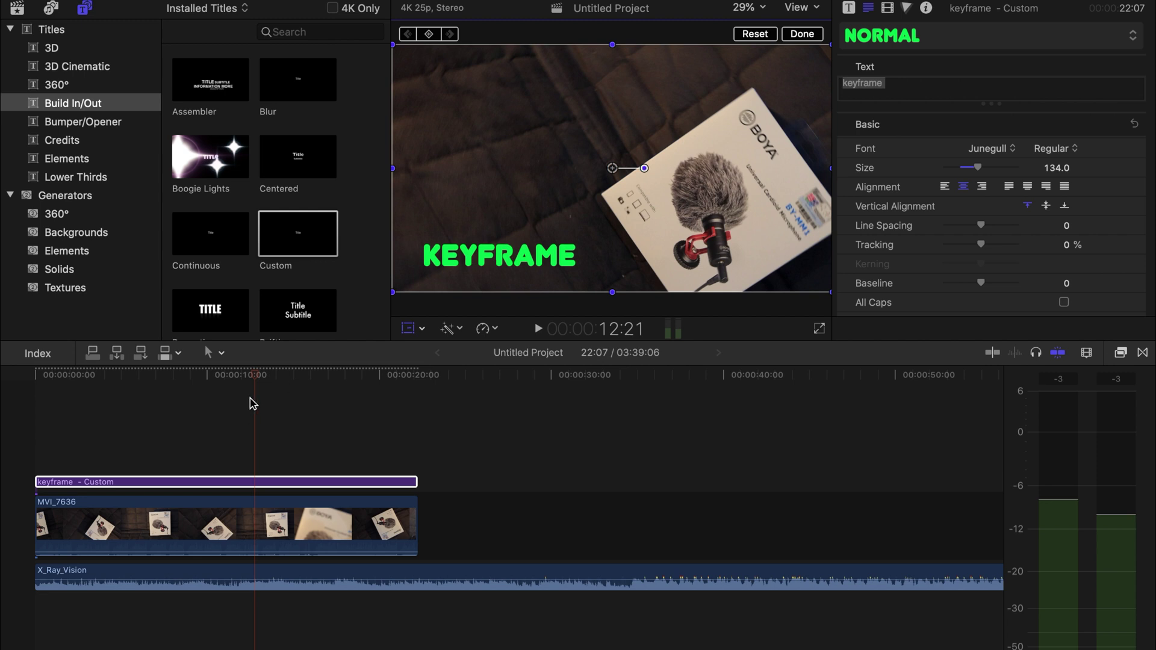
{"action": "left_click", "coordinate": [251, 377]}
{"action": "left_click_drag", "start_coordinate": [251, 382], "coordinate": [37, 401]}
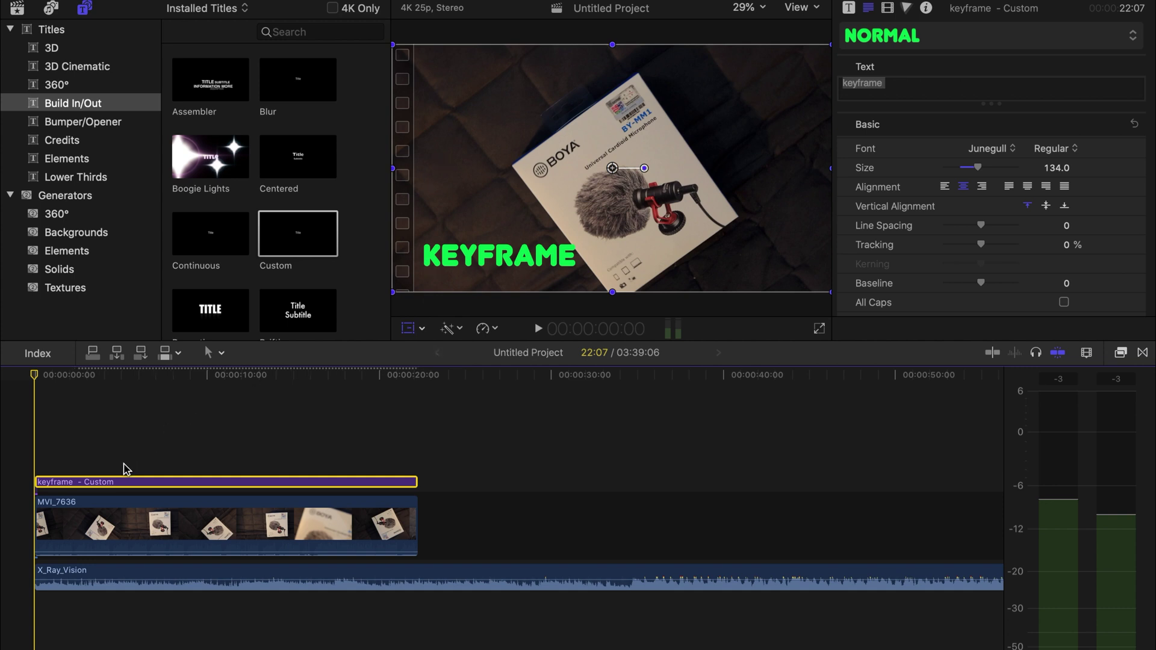
Step: Add a position keyframe for the title clip at 00:00:00:00 using Transform
{"action": "left_click", "coordinate": [114, 482]}
{"action": "key", "text": "shift+t"}
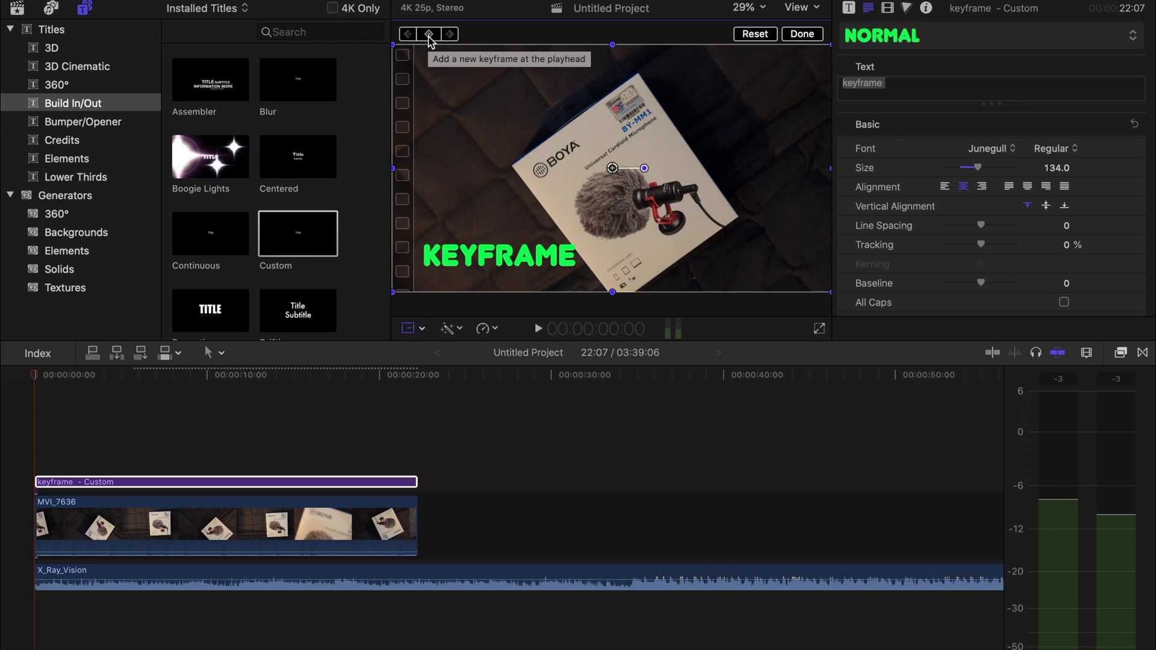
{"action": "left_click", "coordinate": [428, 34]}
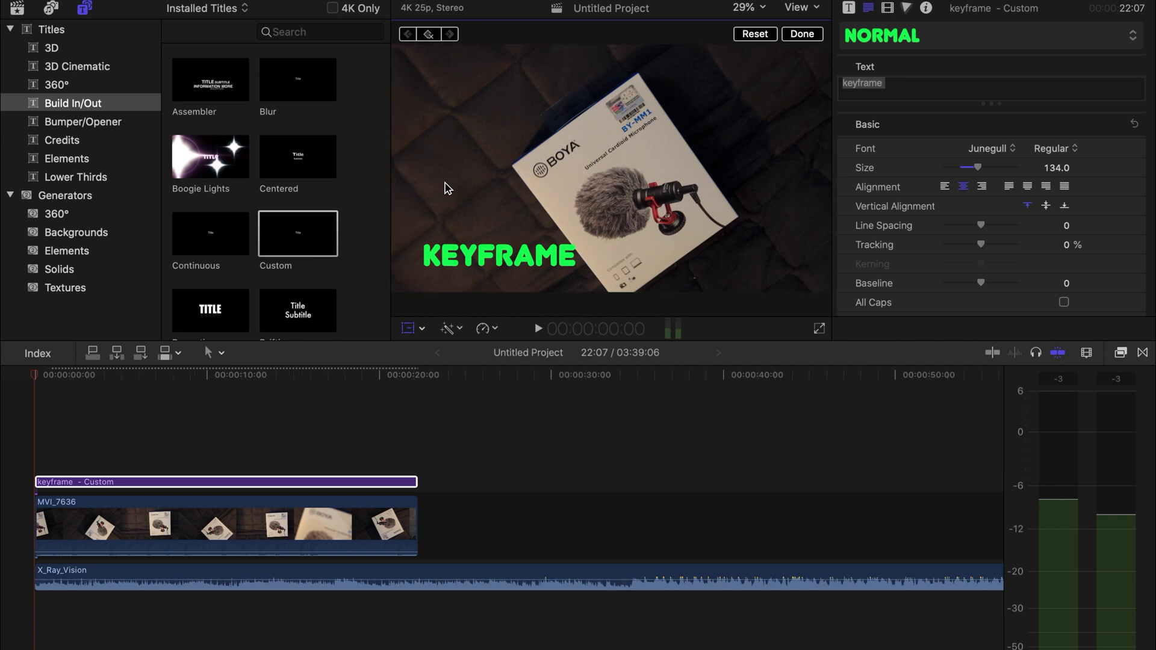
Step: Add a position keyframe at 3:15 with the title lower left, then advance to 6:09
{"action": "key", "text": "space"}
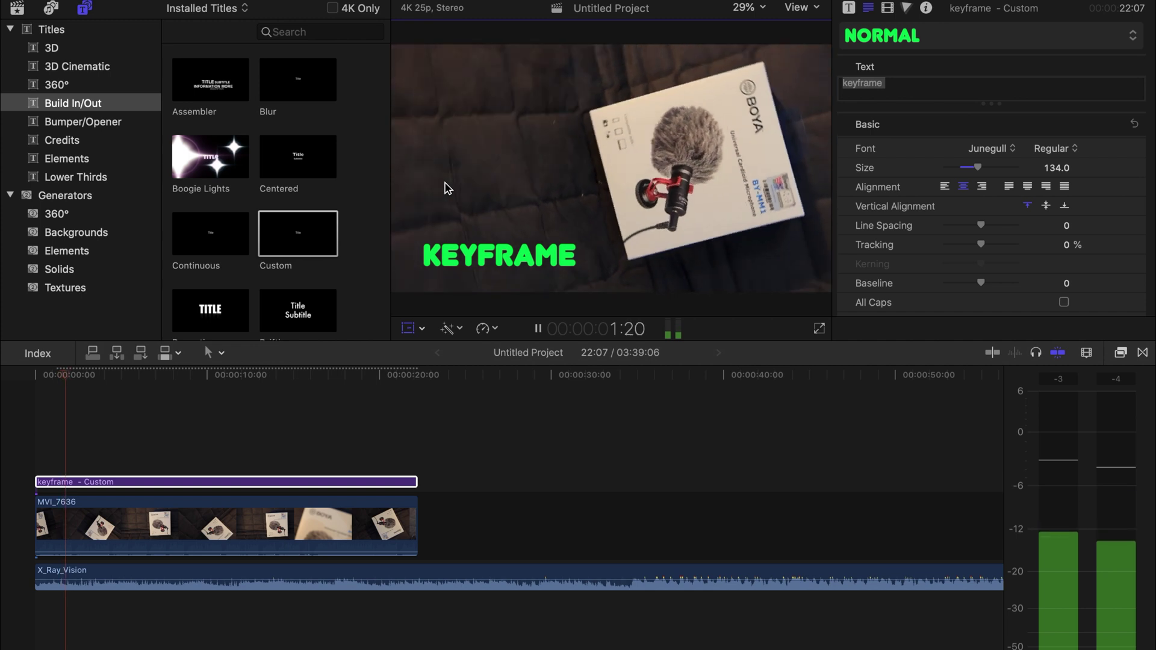
{"action": "key", "text": "space"}
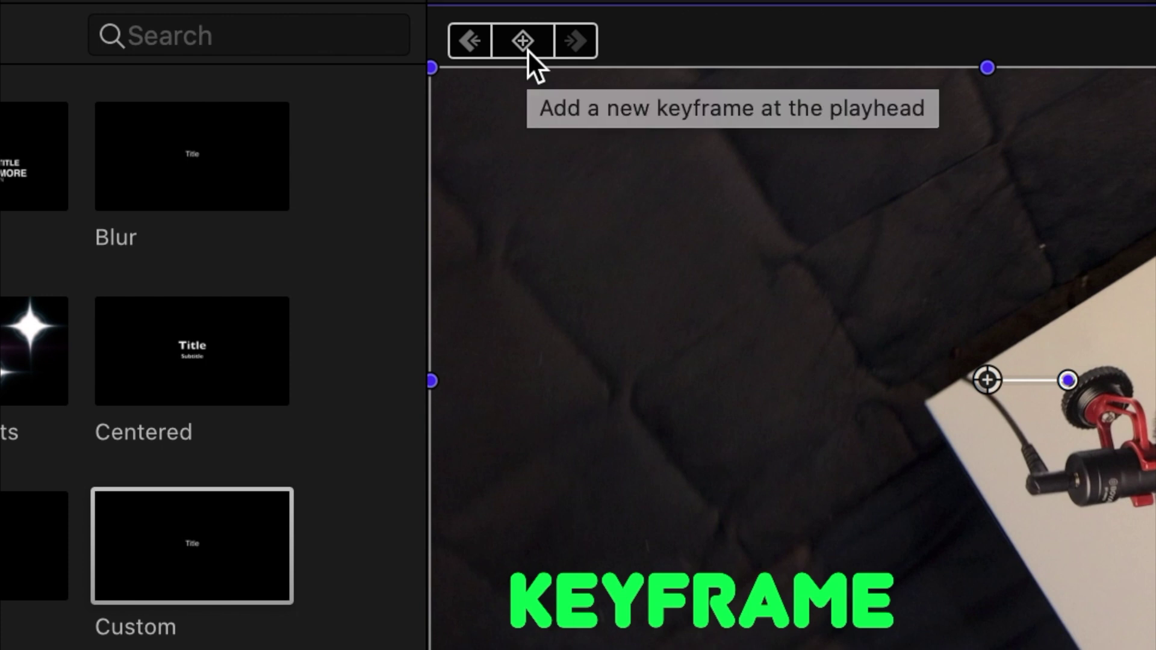
{"action": "left_click", "coordinate": [527, 50]}
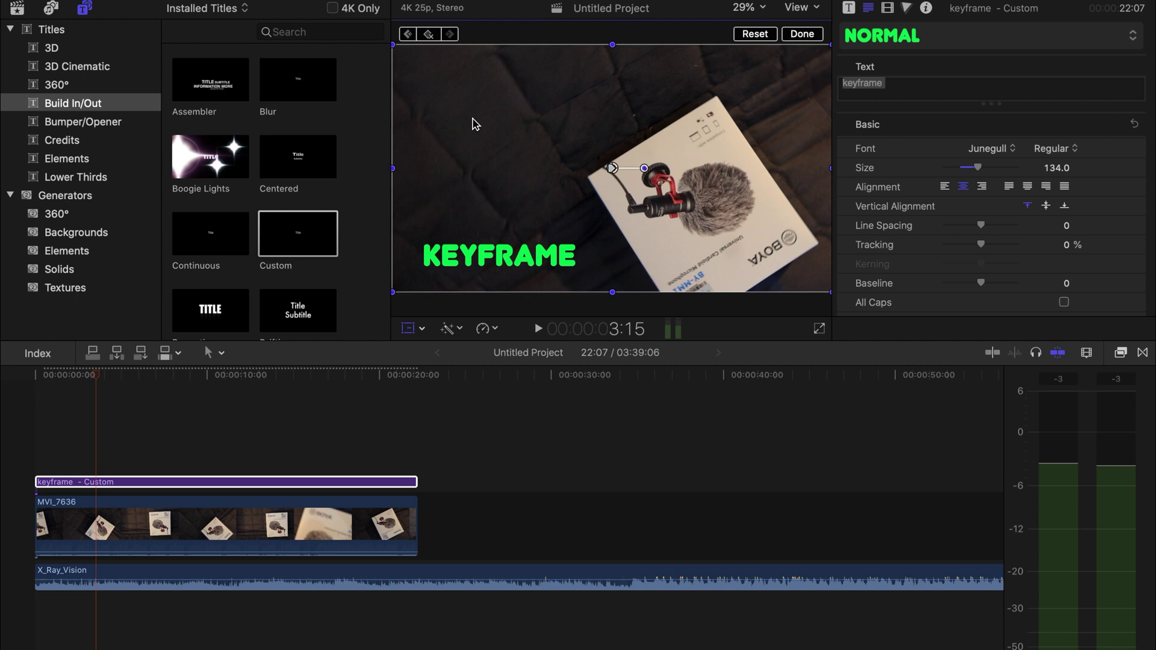
{"action": "key", "text": "space"}
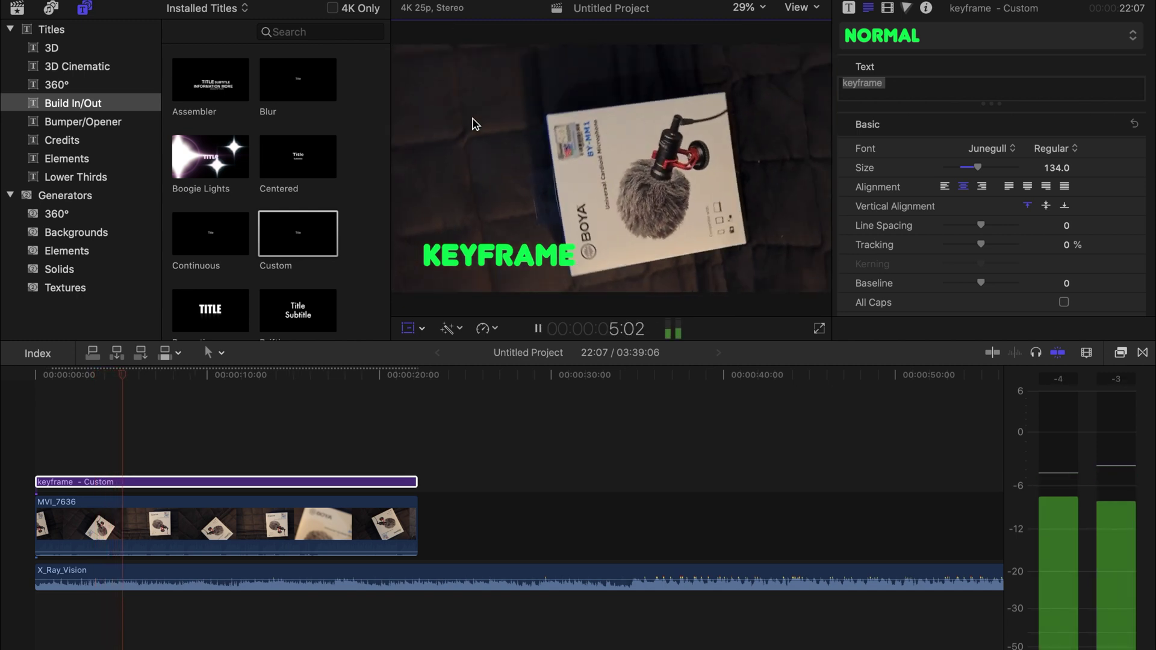
{"action": "key", "text": "space"}
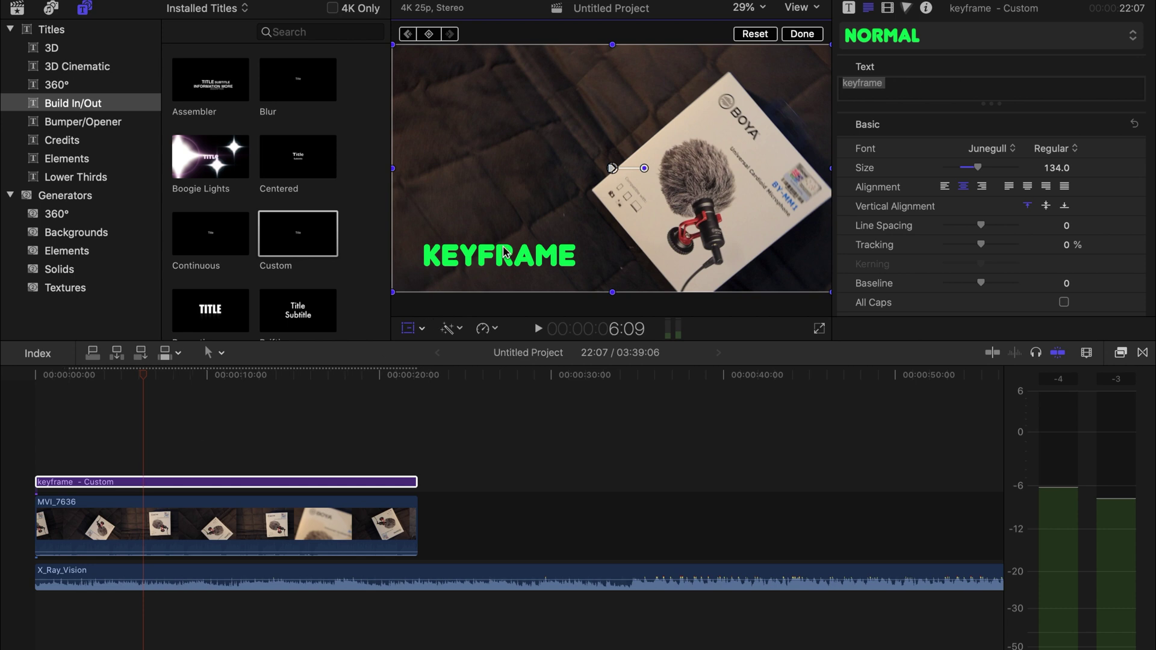
Step: At 6:09 move the title right to the lower right, then play to 10:04
{"action": "left_click_drag", "start_coordinate": [612, 169], "coordinate": [827, 171]}
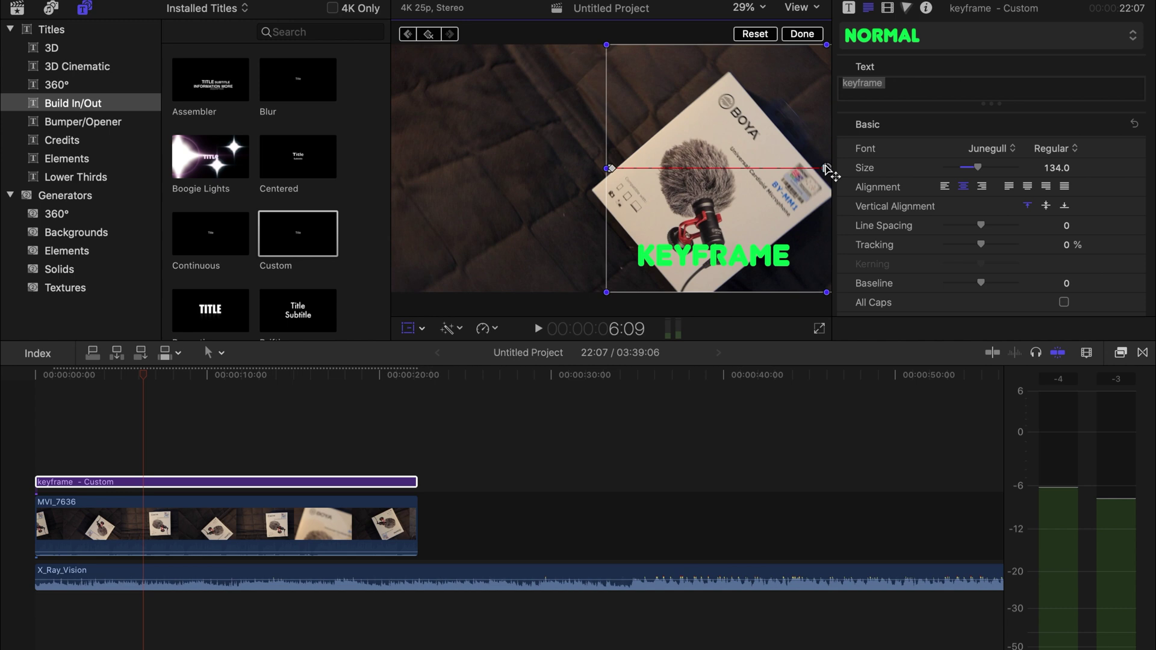
{"action": "left_click_drag", "start_coordinate": [826, 168], "coordinate": [847, 170]}
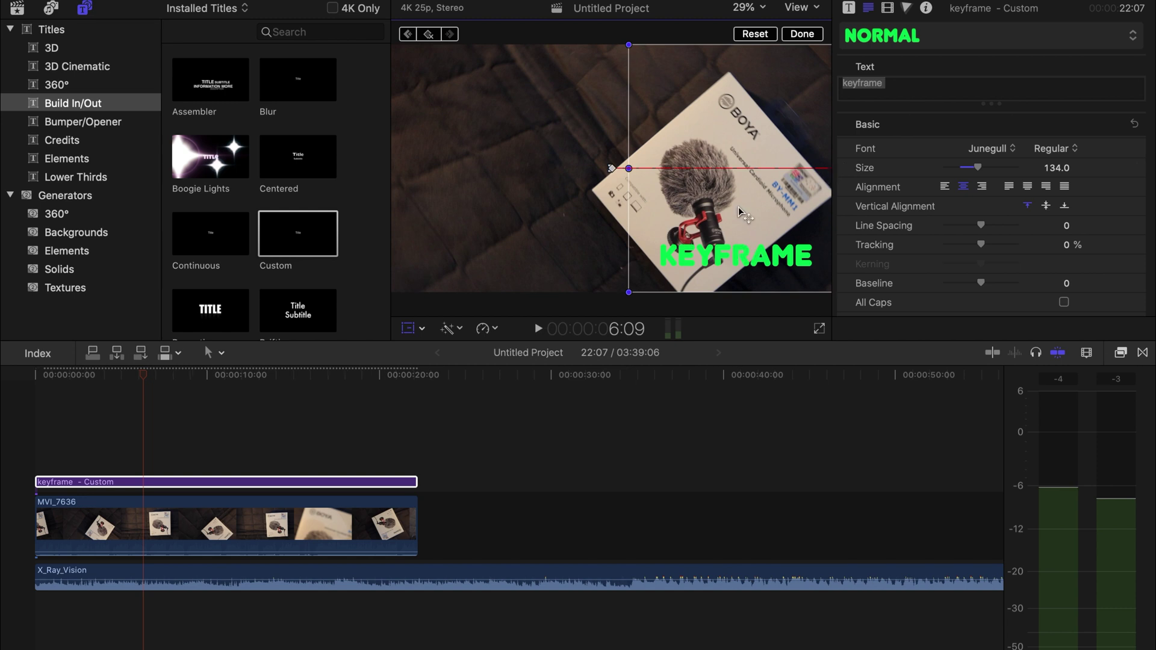
{"action": "key", "text": "space"}
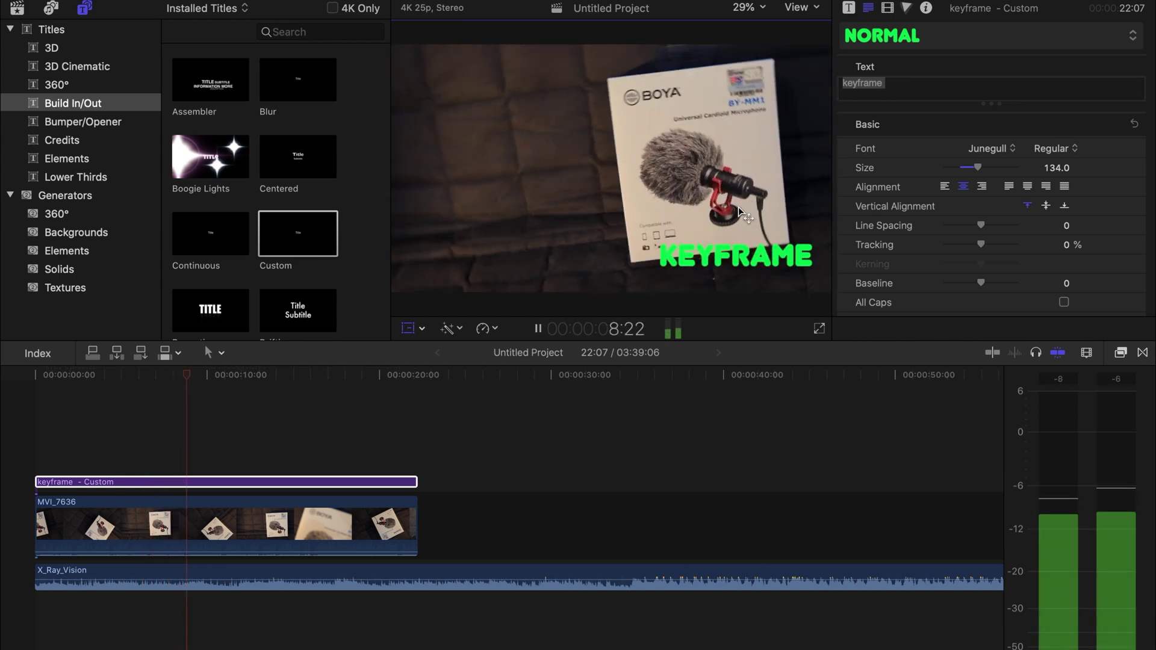
{"action": "key", "text": "space"}
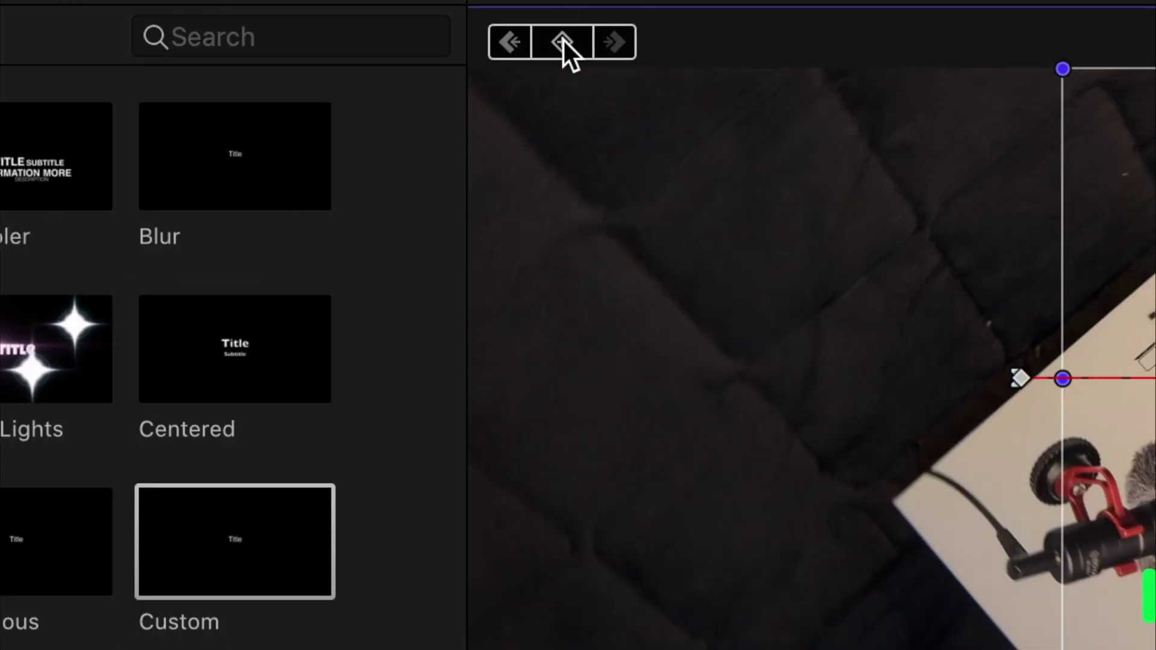
Step: Add and then remove a keyframe at 10:04, and play back the animation
{"action": "left_click", "coordinate": [562, 40]}
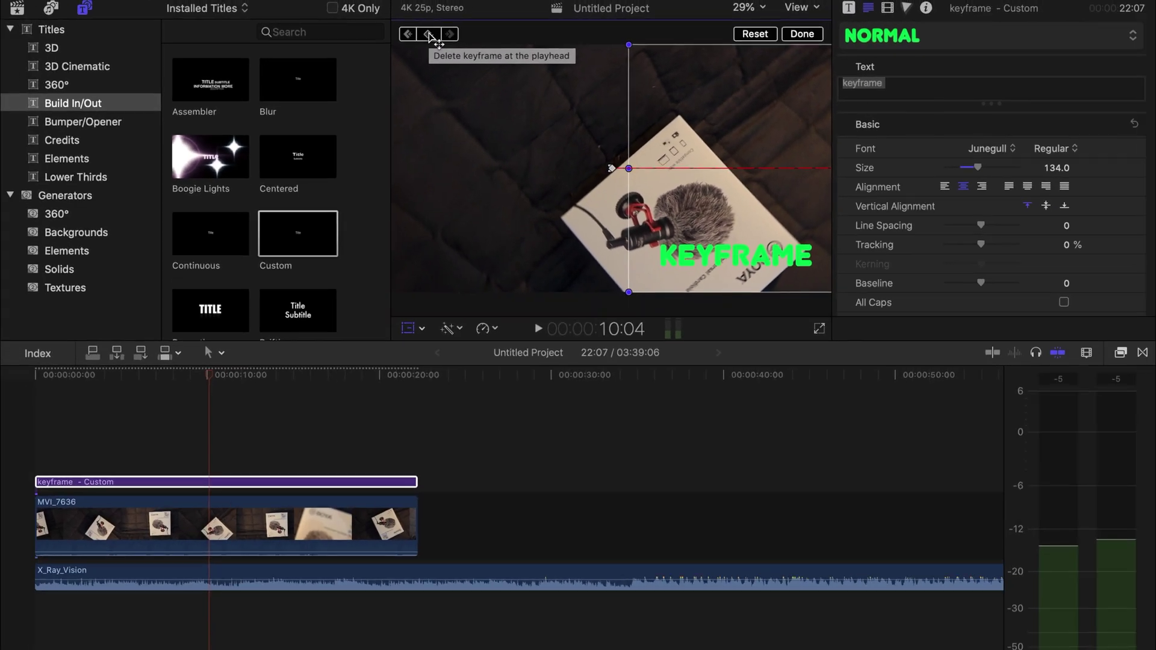
{"action": "left_click", "coordinate": [429, 35]}
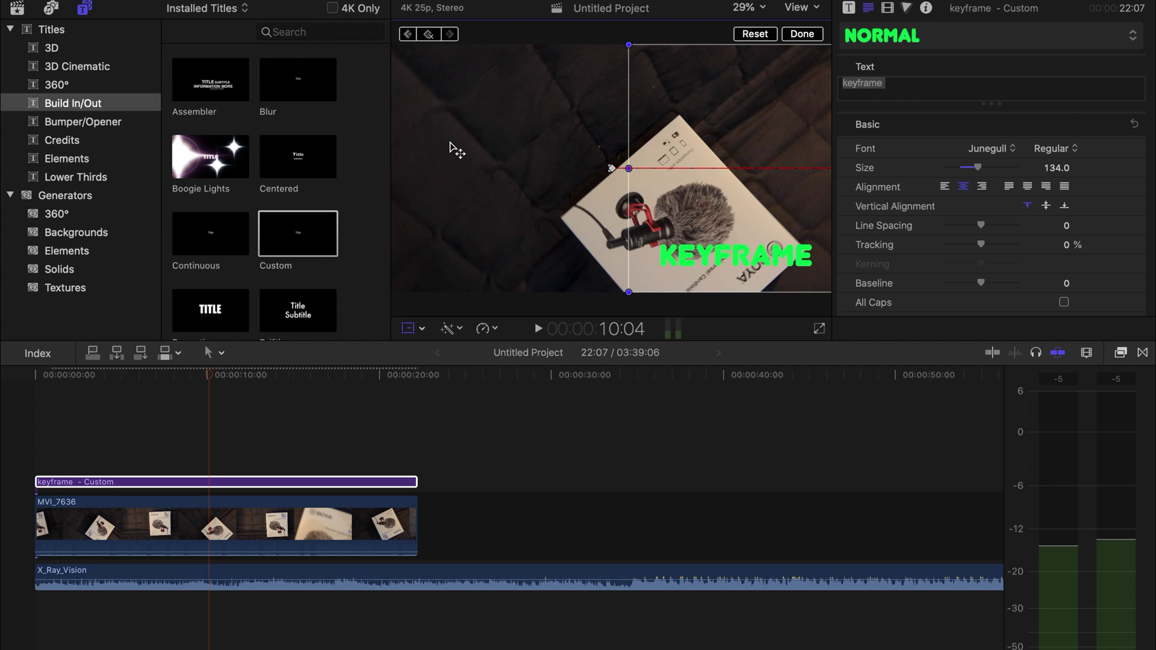
{"action": "key", "text": "space"}
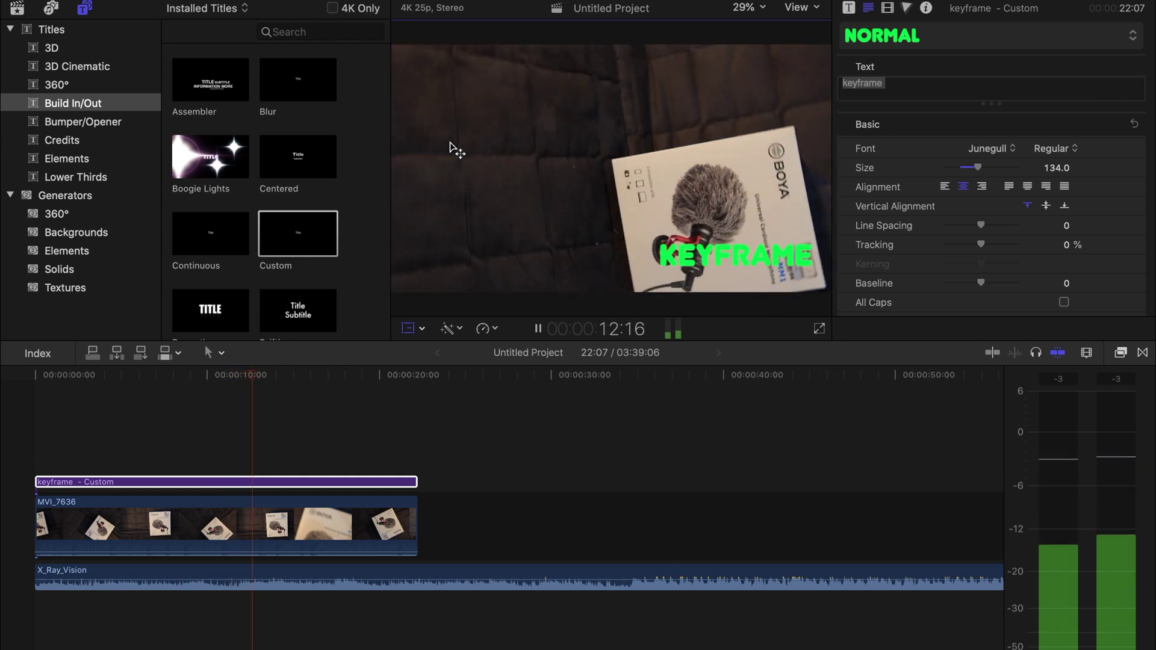
Step: At 13:13 move the title to the top right, and add a position keyframe at 16:09
{"action": "key", "text": "space"}
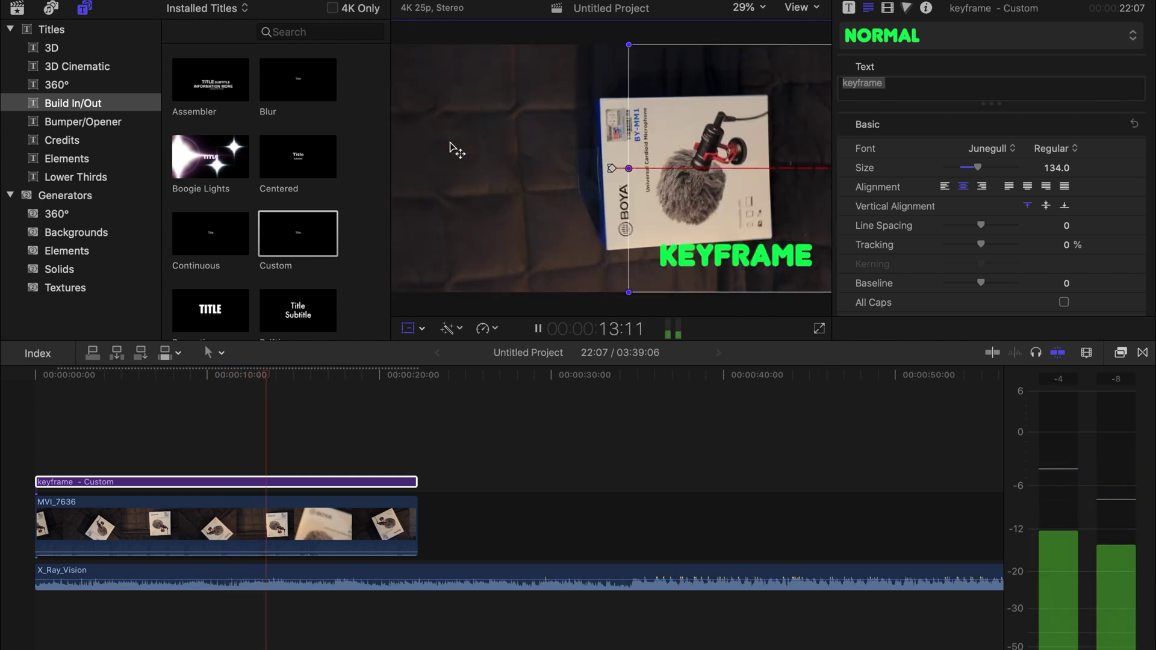
{"action": "key", "text": "space"}
{"action": "left_click_drag", "start_coordinate": [745, 239], "coordinate": [730, 80]}
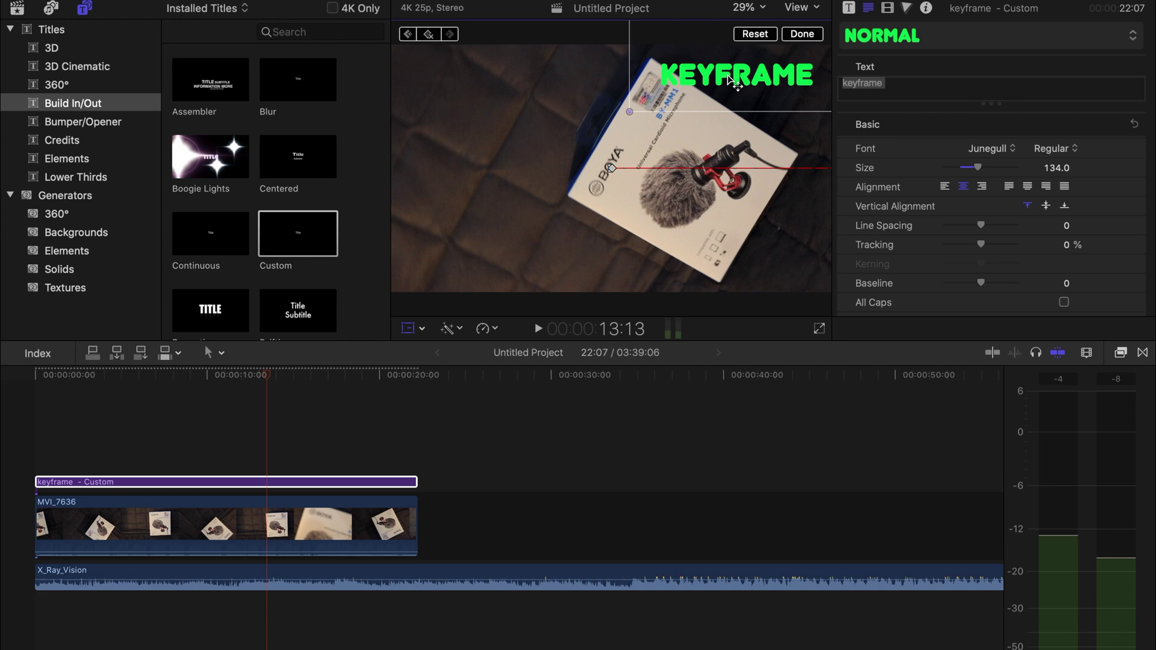
{"action": "key", "text": "space"}
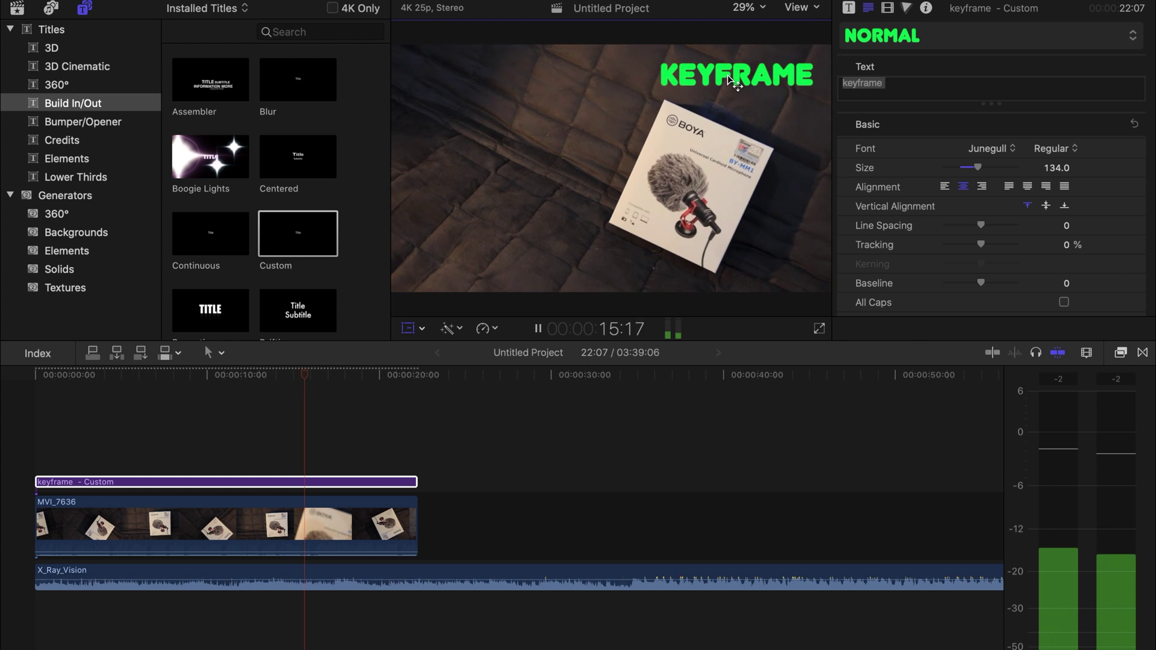
{"action": "key", "text": "space"}
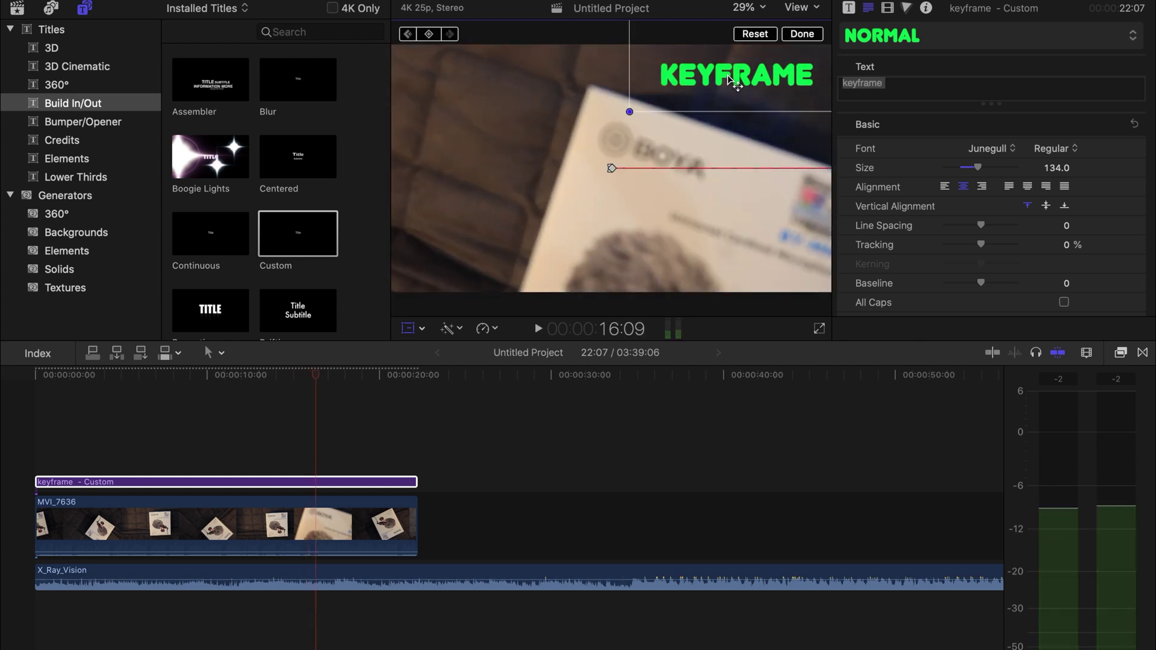
{"action": "left_click", "coordinate": [430, 38]}
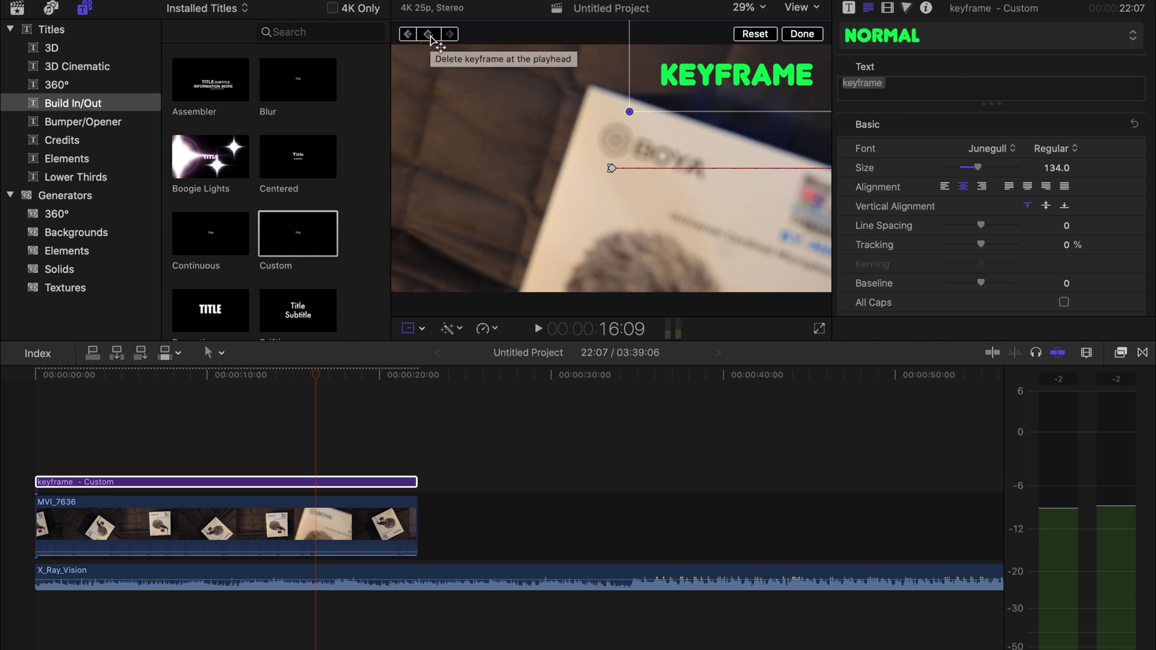
{"action": "key", "text": "space"}
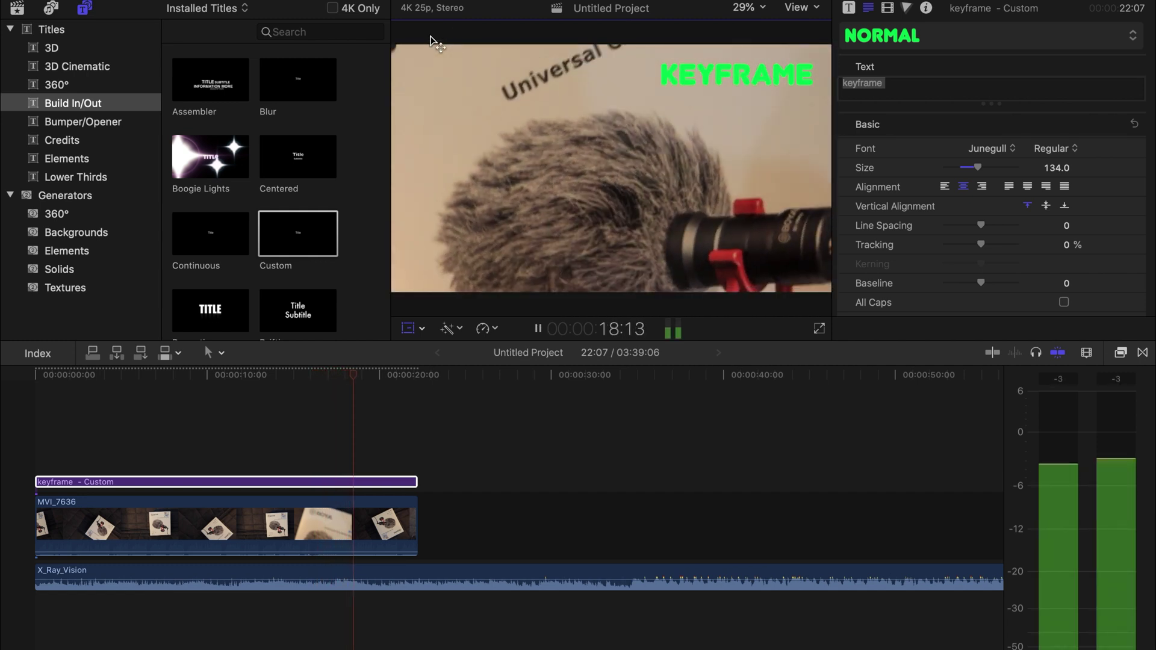
Step: At 19:05 drag the title into the top-left corner, then play on to 21:06
{"action": "key", "text": "space"}
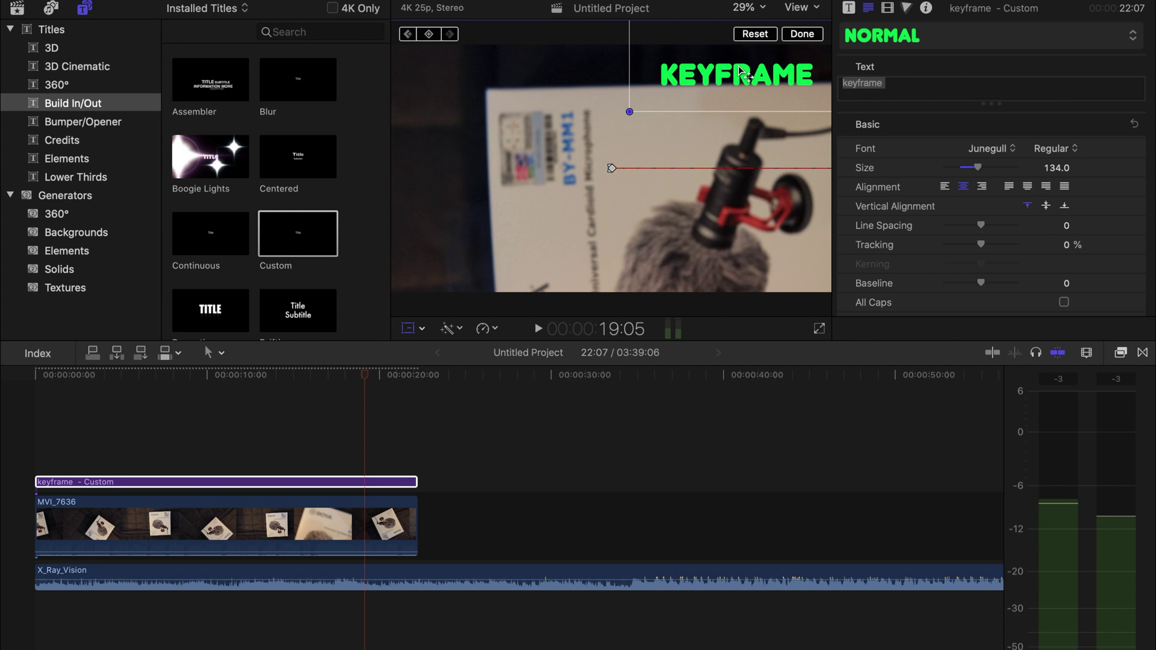
{"action": "left_click_drag", "start_coordinate": [703, 73], "coordinate": [491, 75]}
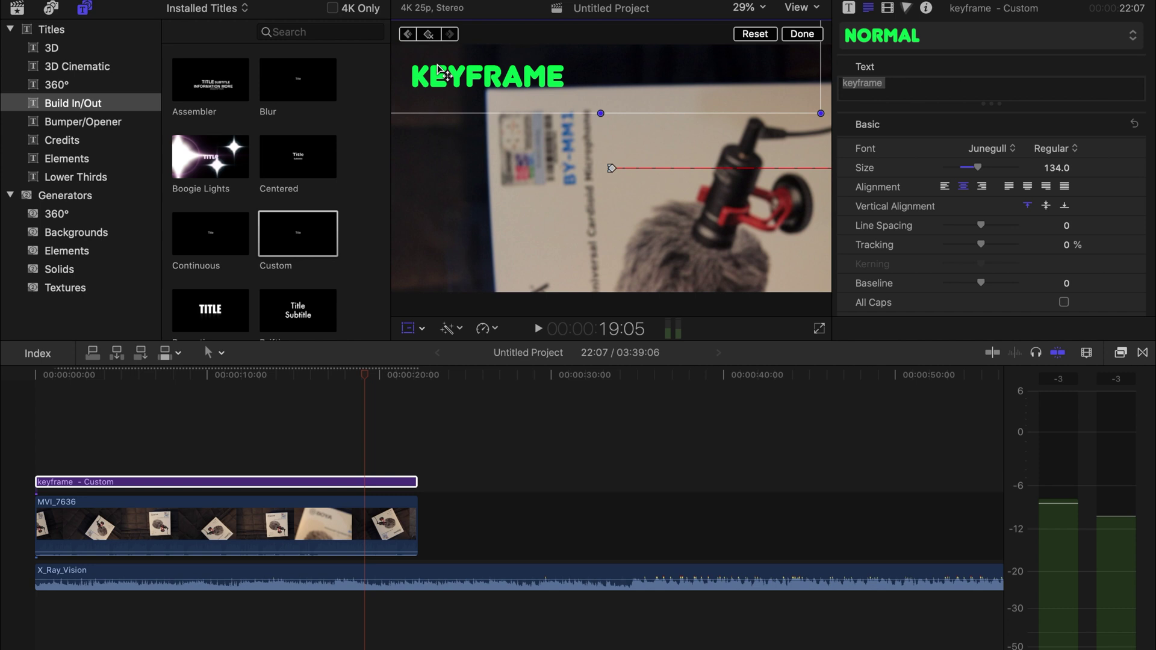
{"action": "key", "text": "space"}
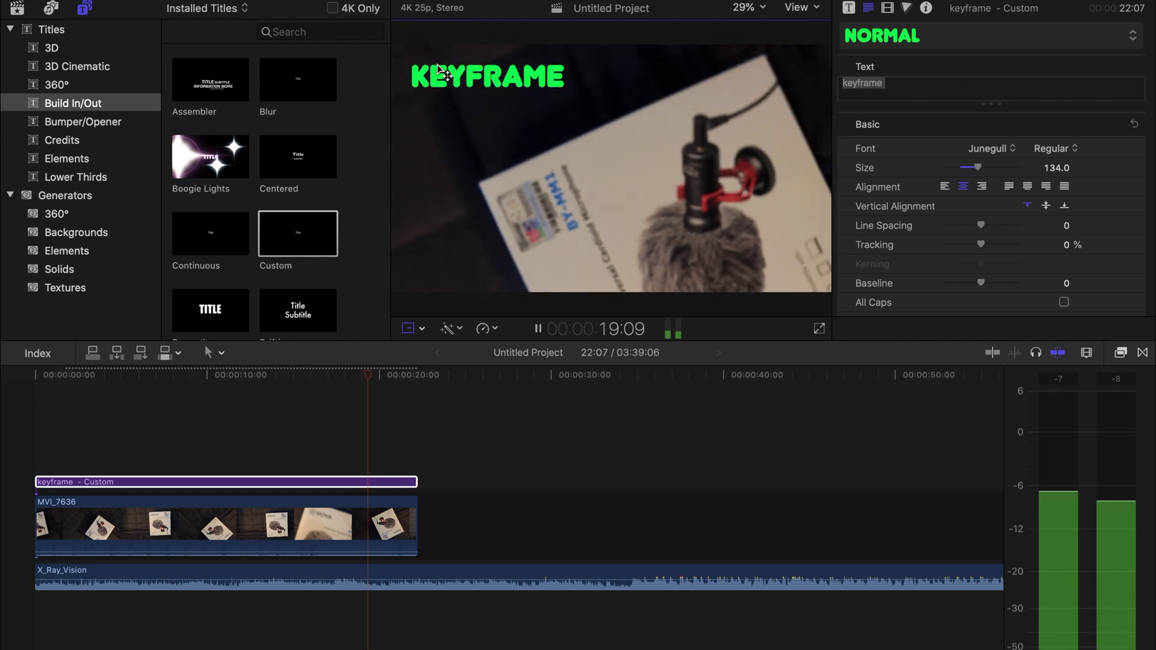
{"action": "key", "text": "space"}
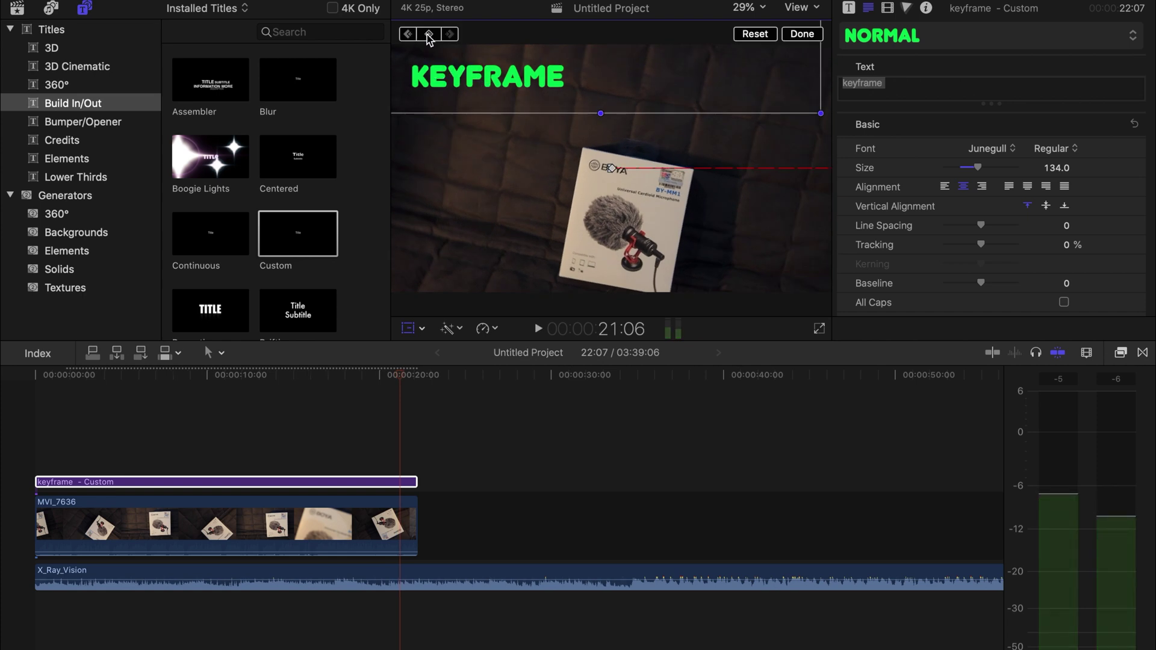
Step: Drag the title down to the lower left, then replay the animation from the start
{"action": "left_click_drag", "start_coordinate": [440, 76], "coordinate": [444, 269]}
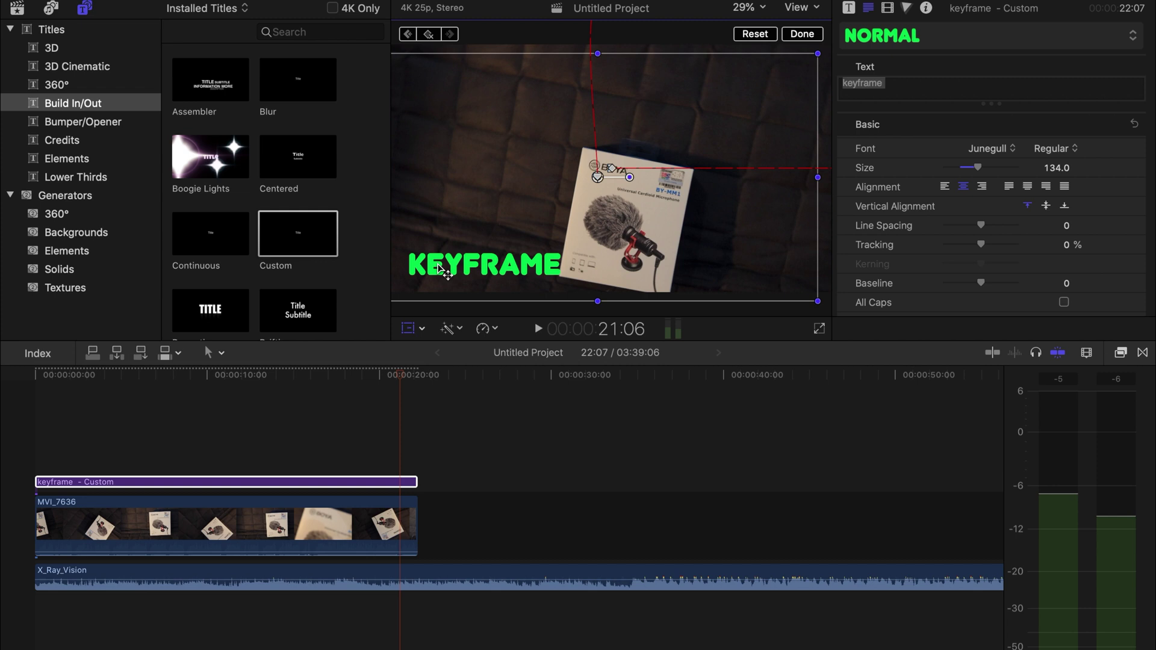
{"action": "key", "text": "space"}
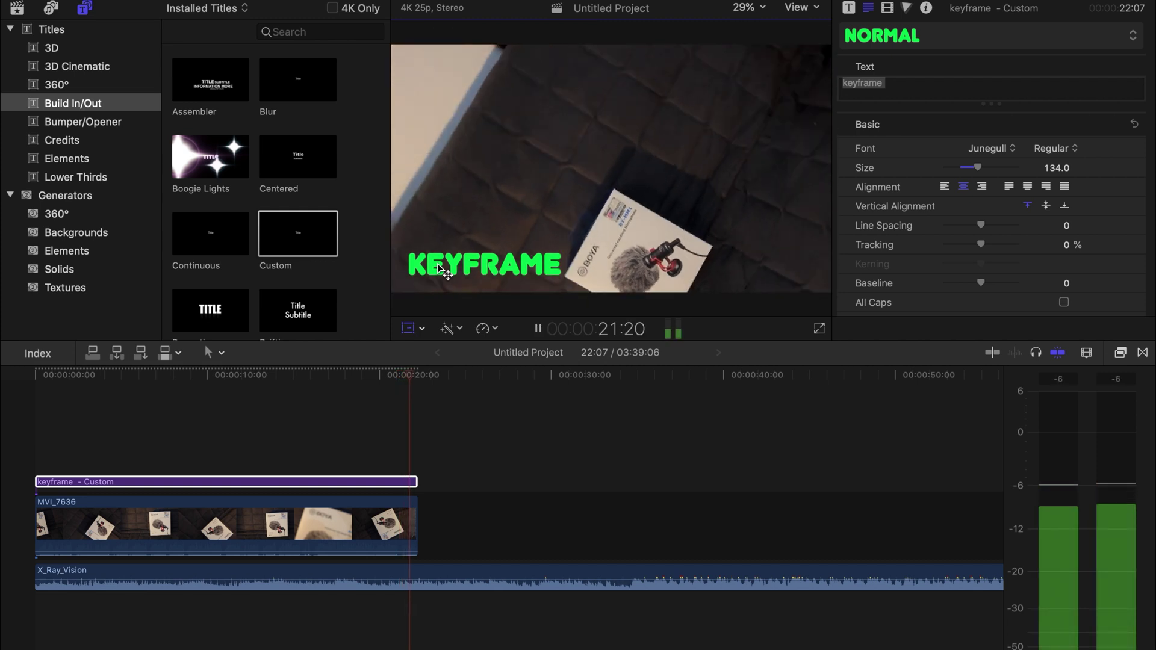
{"action": "key", "text": "space"}
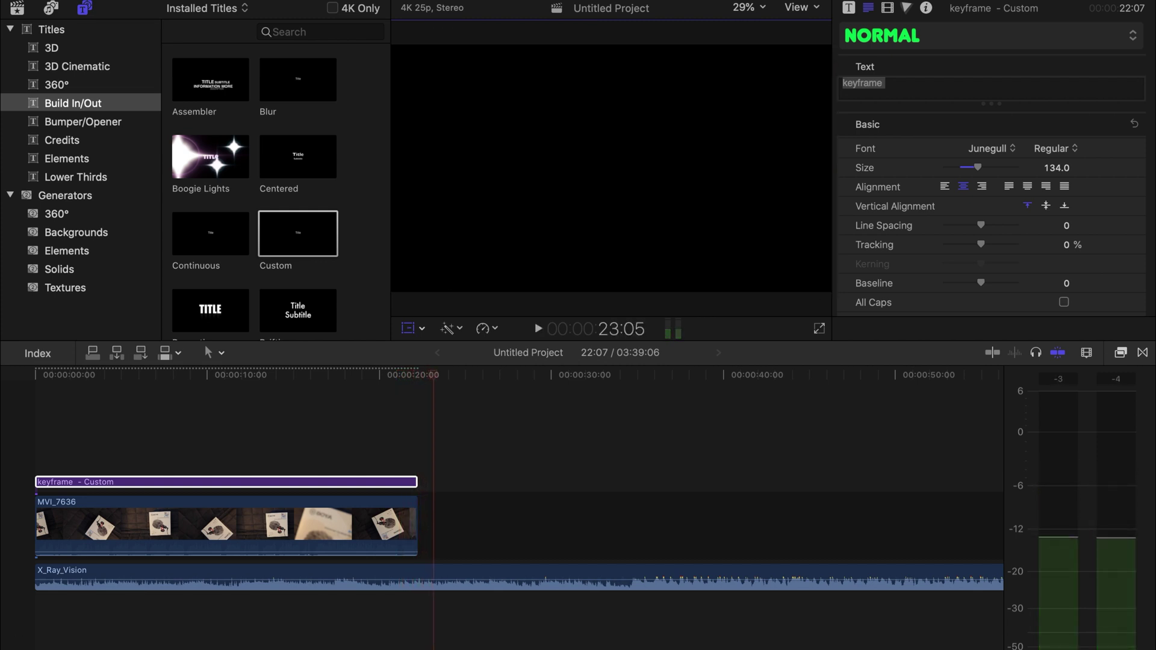
{"action": "key", "text": "Home"}
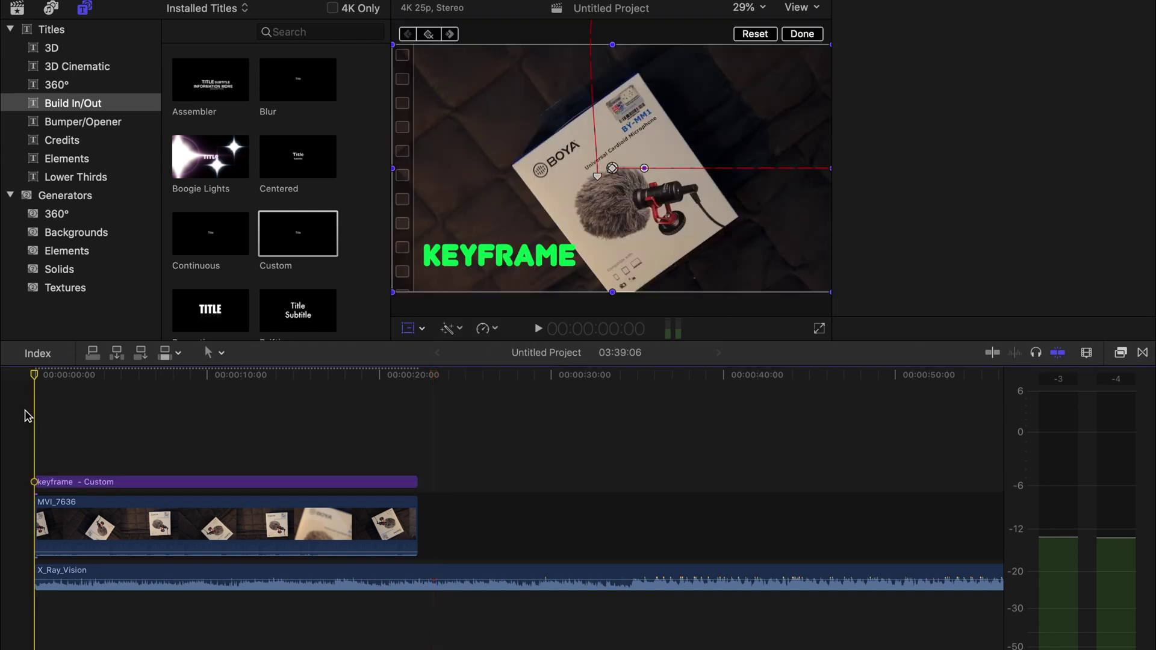
{"action": "key", "text": "space"}
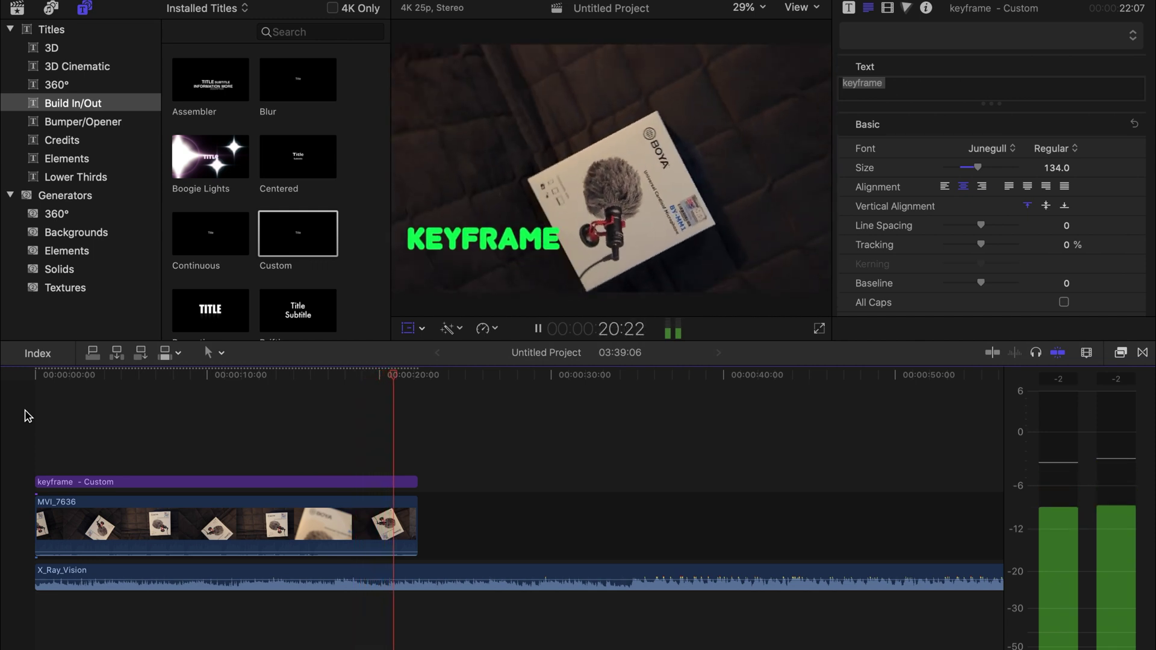
{"action": "key", "text": "space"}
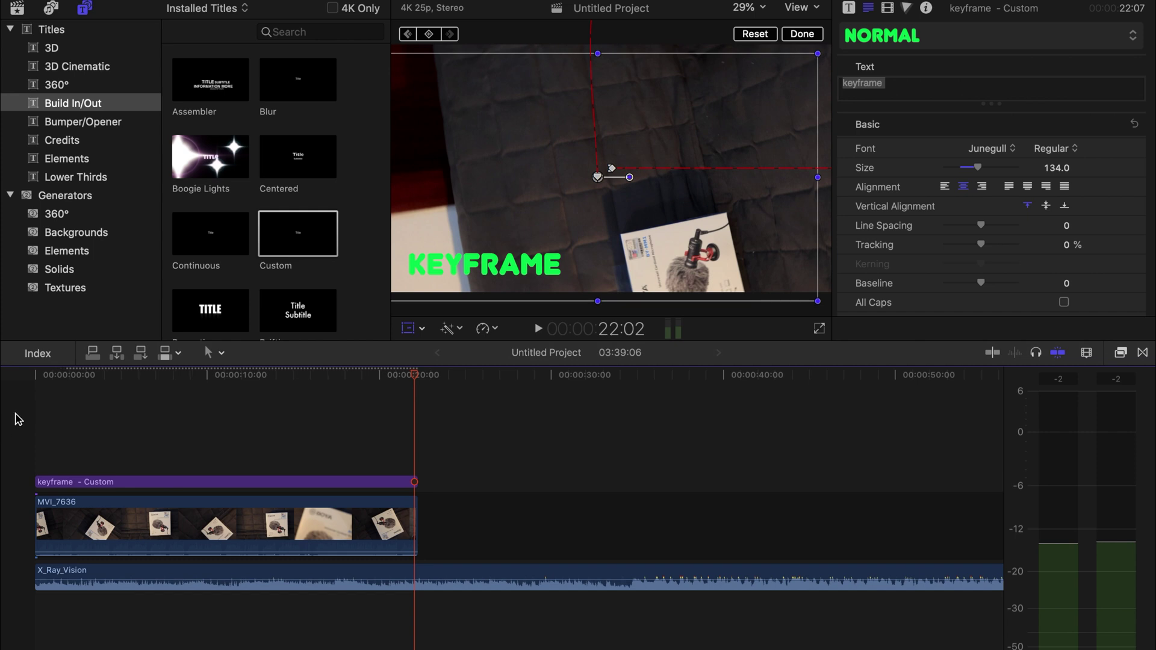
{"action": "key", "text": "Home"}
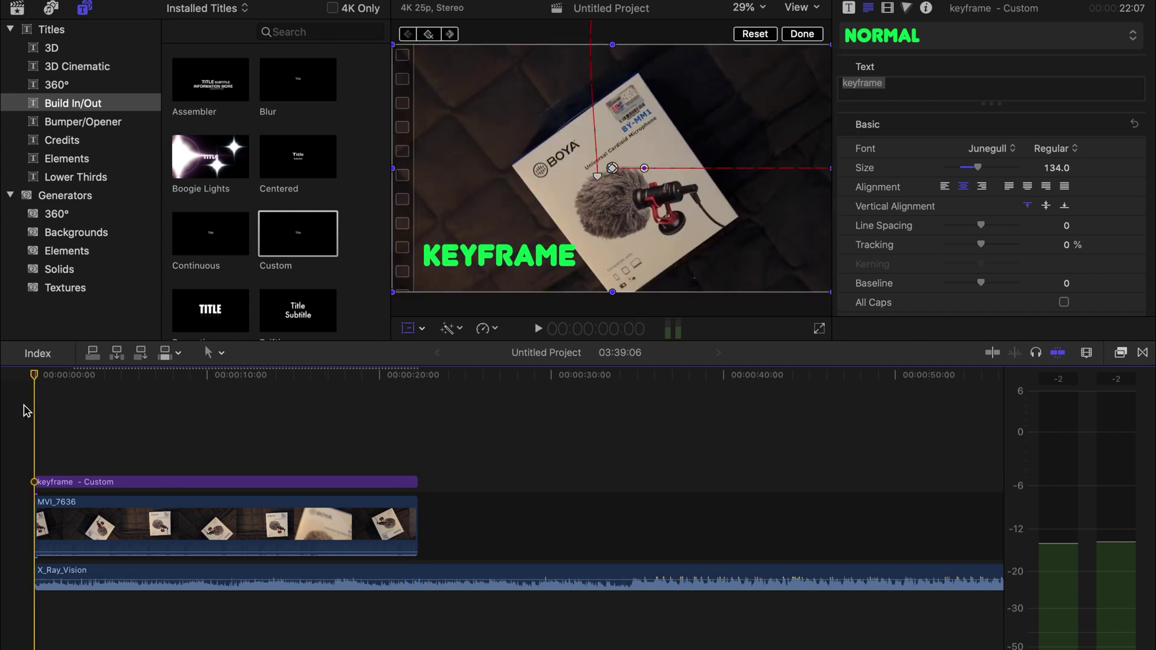
{"action": "key", "text": "space"}
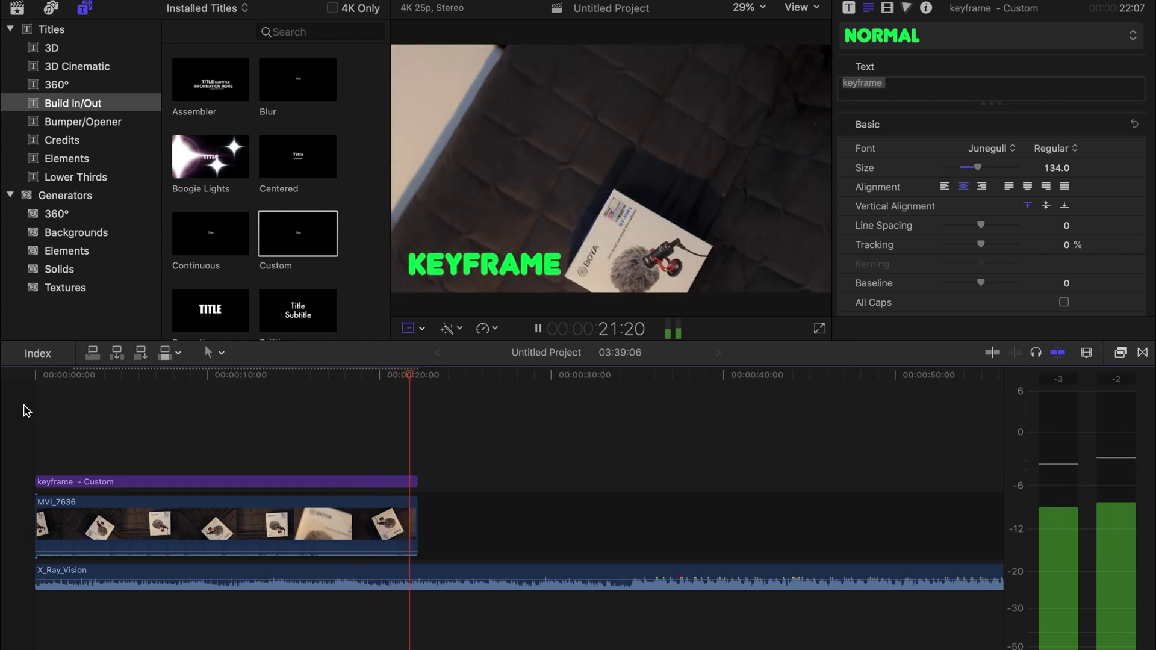
{"action": "key", "text": "shift+t"}
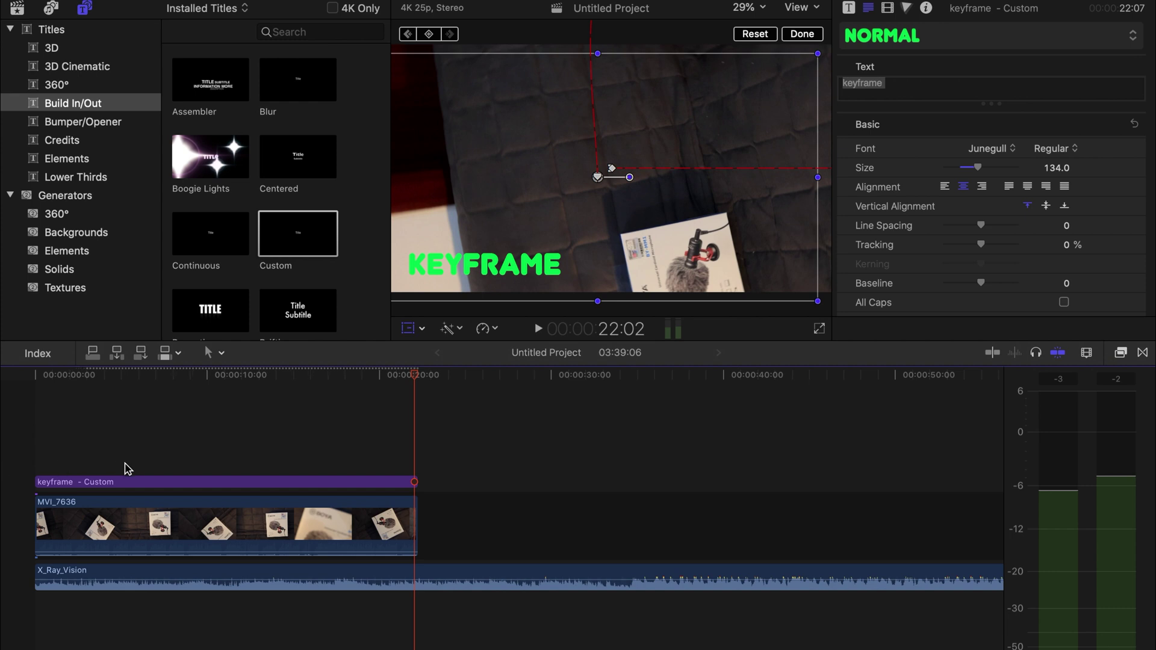
Step: Reveal the KEYFRAME title clip's video animation and select its Transform keyframes
{"action": "left_click", "coordinate": [178, 483]}
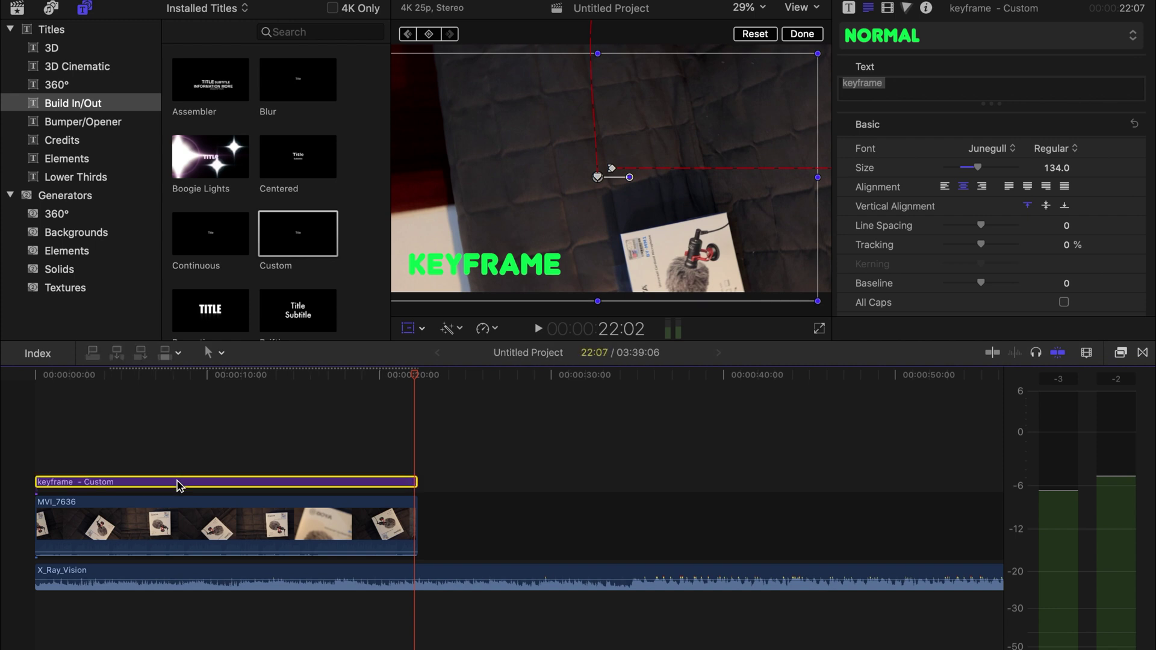
{"action": "right_click", "coordinate": [178, 484]}
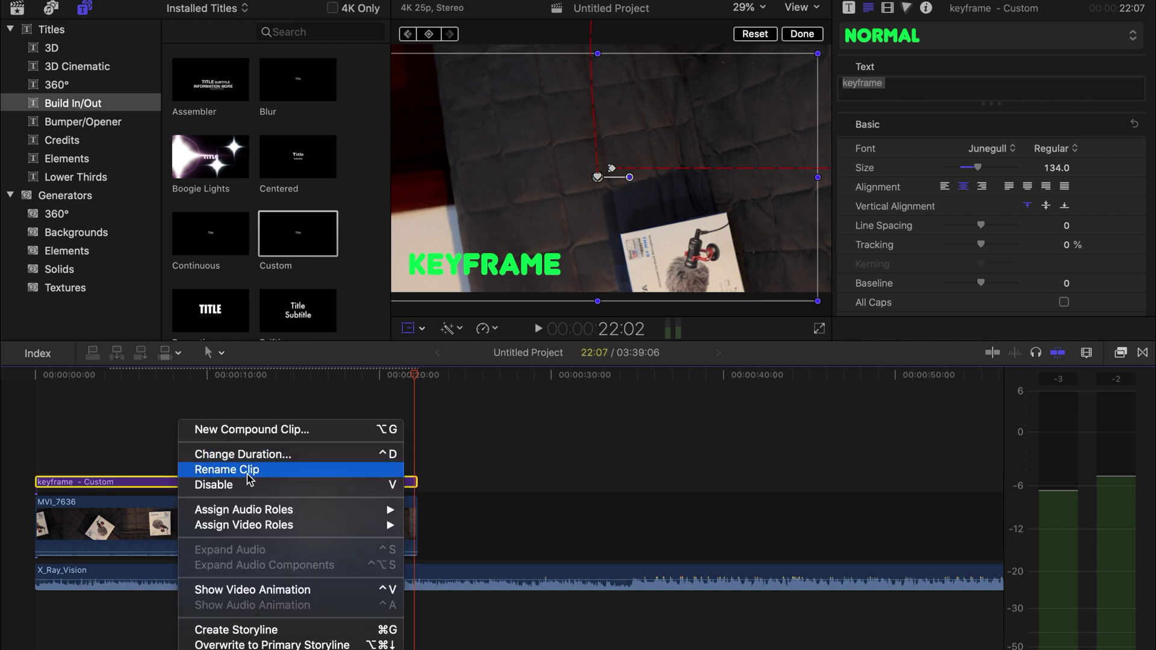
{"action": "left_click", "coordinate": [258, 591]}
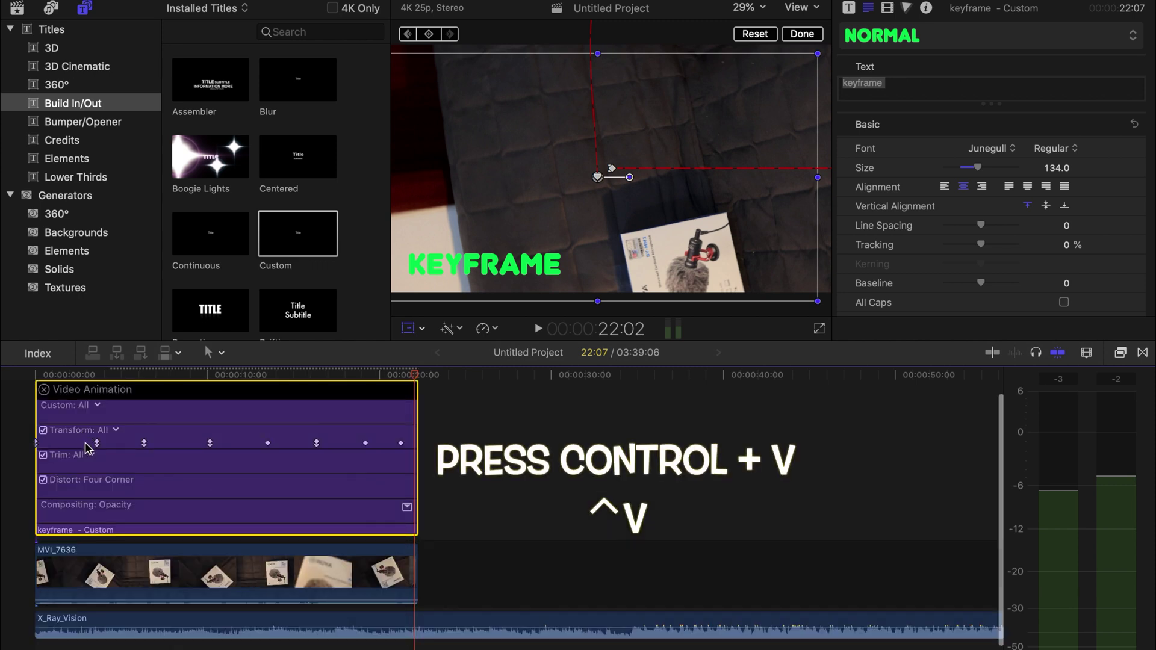
{"action": "left_click", "coordinate": [119, 446]}
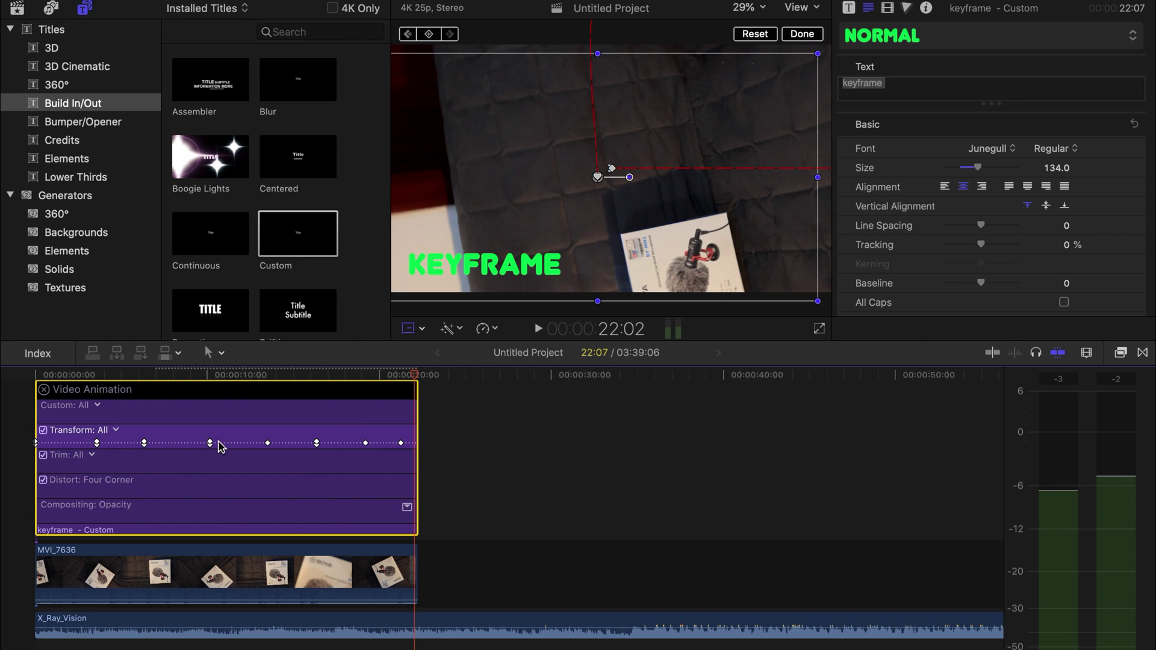
Step: Delete two of the title's Transform keyframes, keep the rest, and close the animation editor
{"action": "right_click", "coordinate": [97, 444]}
{"action": "left_click", "coordinate": [178, 447]}
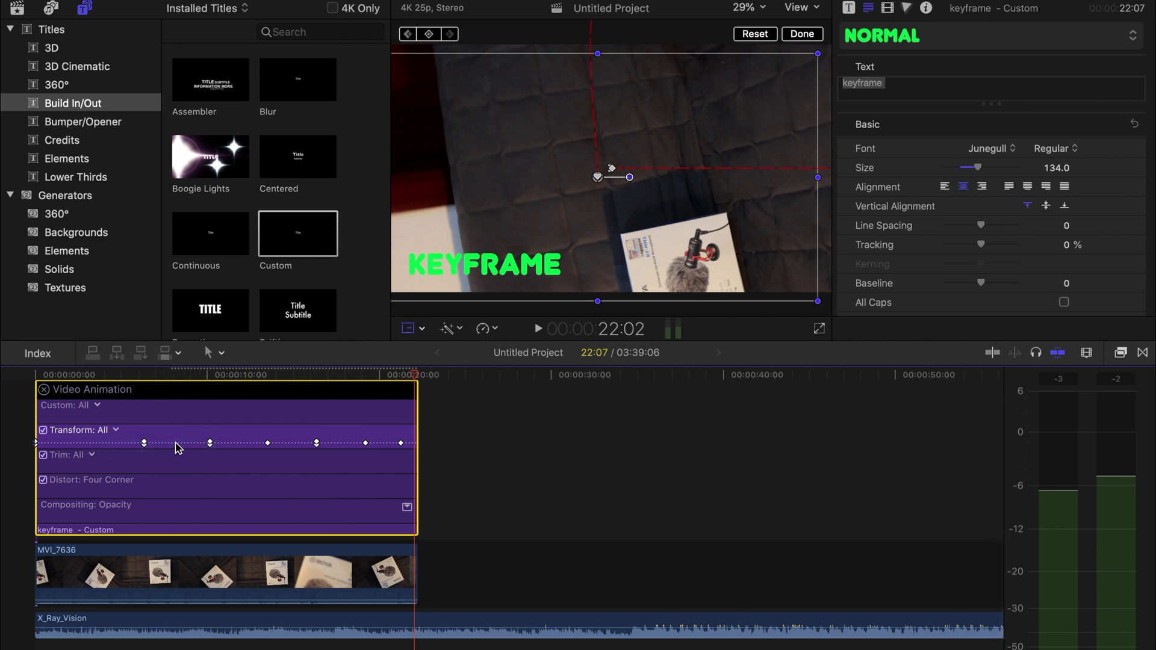
{"action": "right_click", "coordinate": [268, 443]}
{"action": "left_click", "coordinate": [213, 444]}
{"action": "right_click", "coordinate": [210, 444]}
{"action": "left_click", "coordinate": [325, 456]}
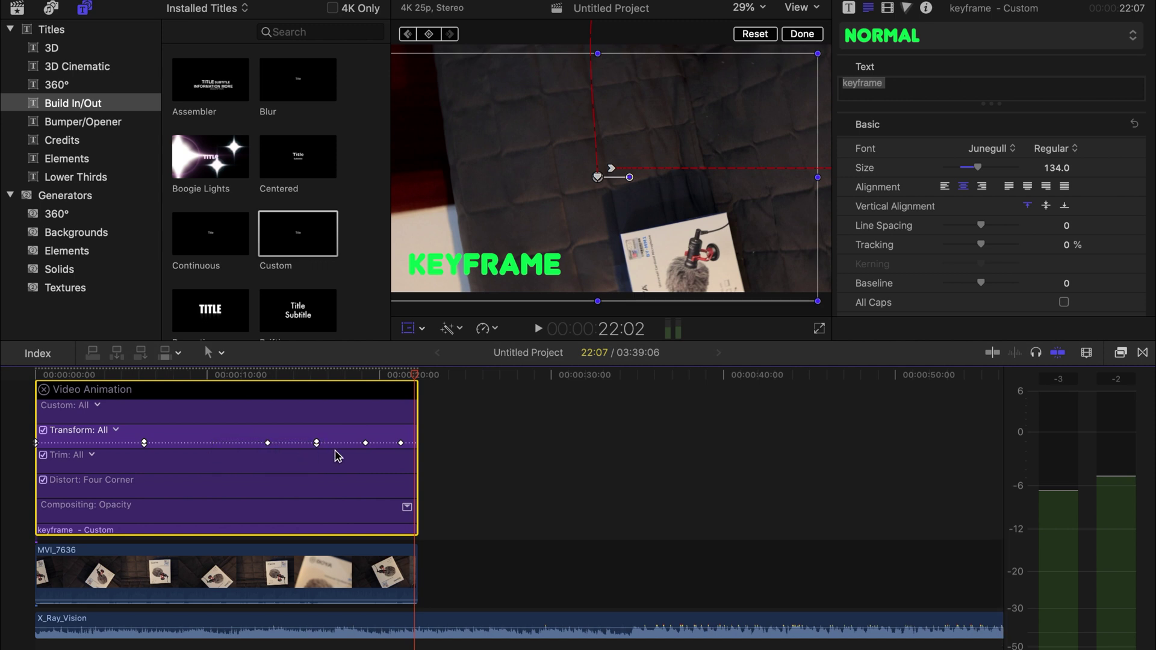
{"action": "right_click", "coordinate": [366, 444]}
{"action": "left_click", "coordinate": [374, 451]}
{"action": "left_click", "coordinate": [45, 390]}
{"action": "key", "text": "Home"}
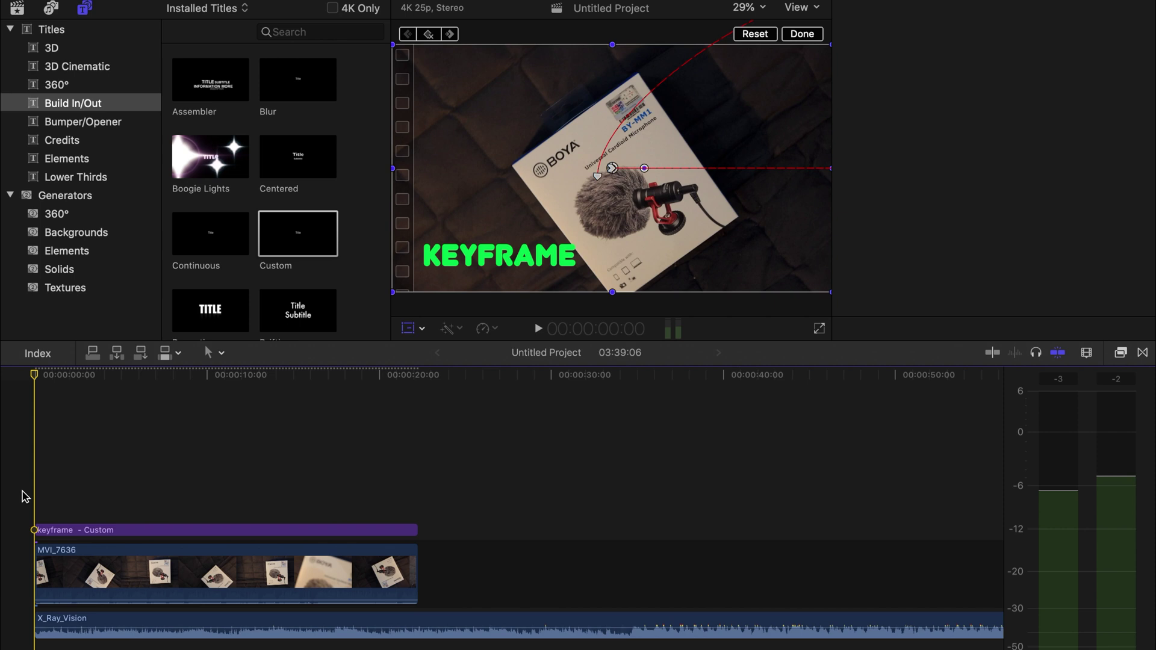
{"action": "key", "text": "space"}
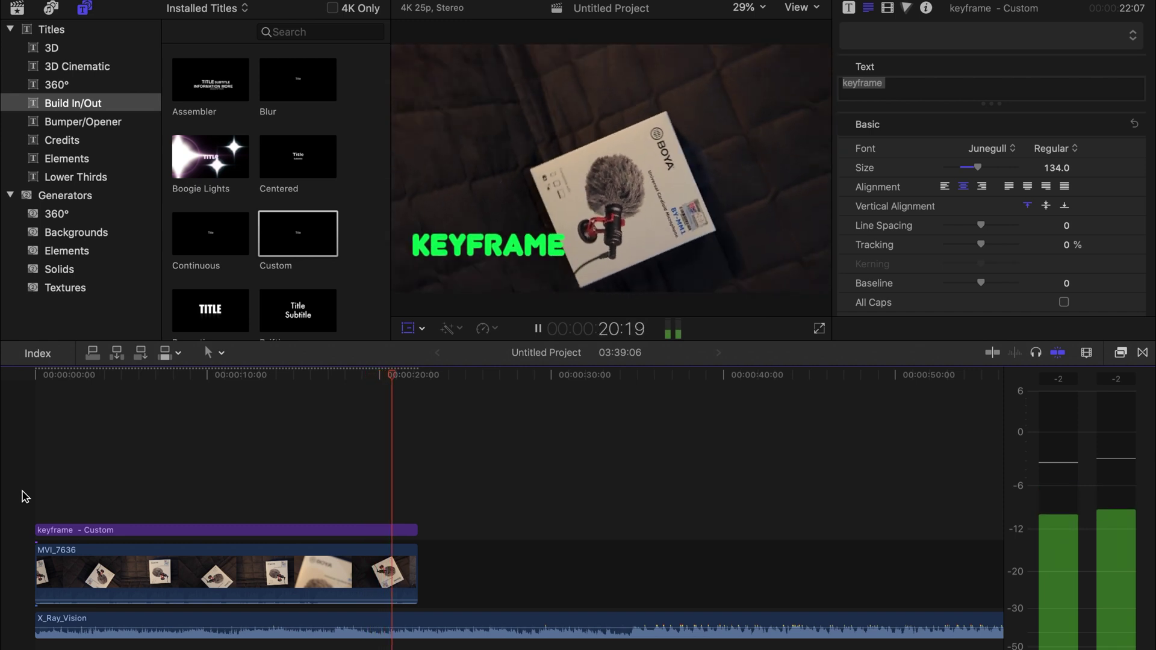
{"action": "key", "text": "space"}
{"action": "key", "text": "shift+t"}
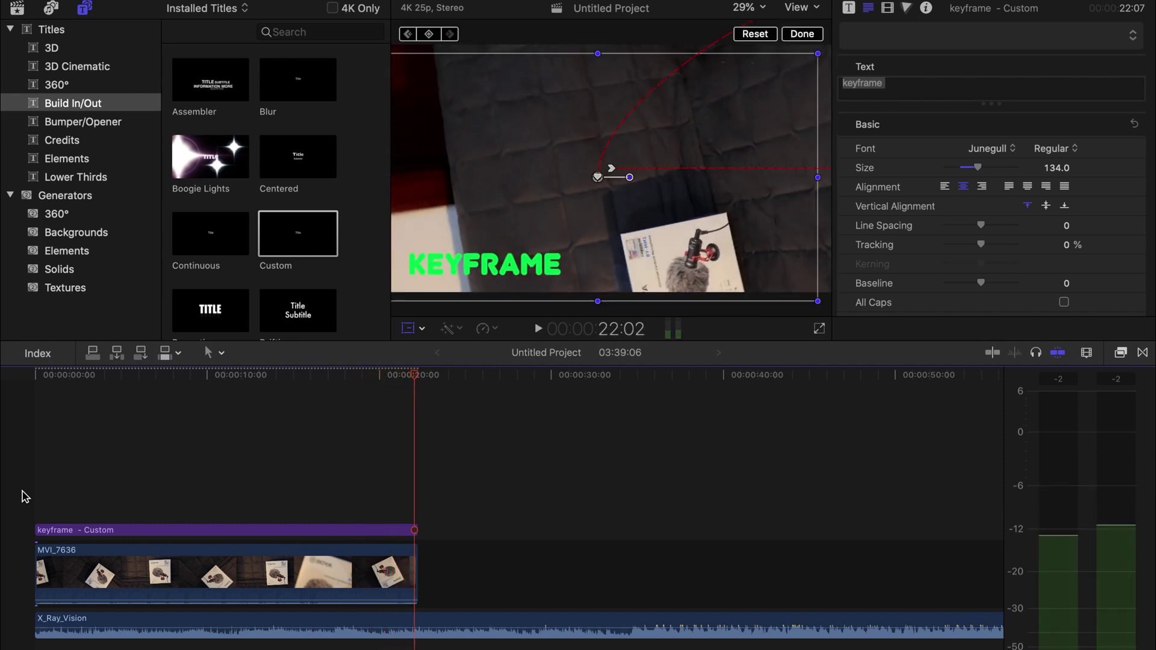
{"action": "right_click", "coordinate": [181, 530]}
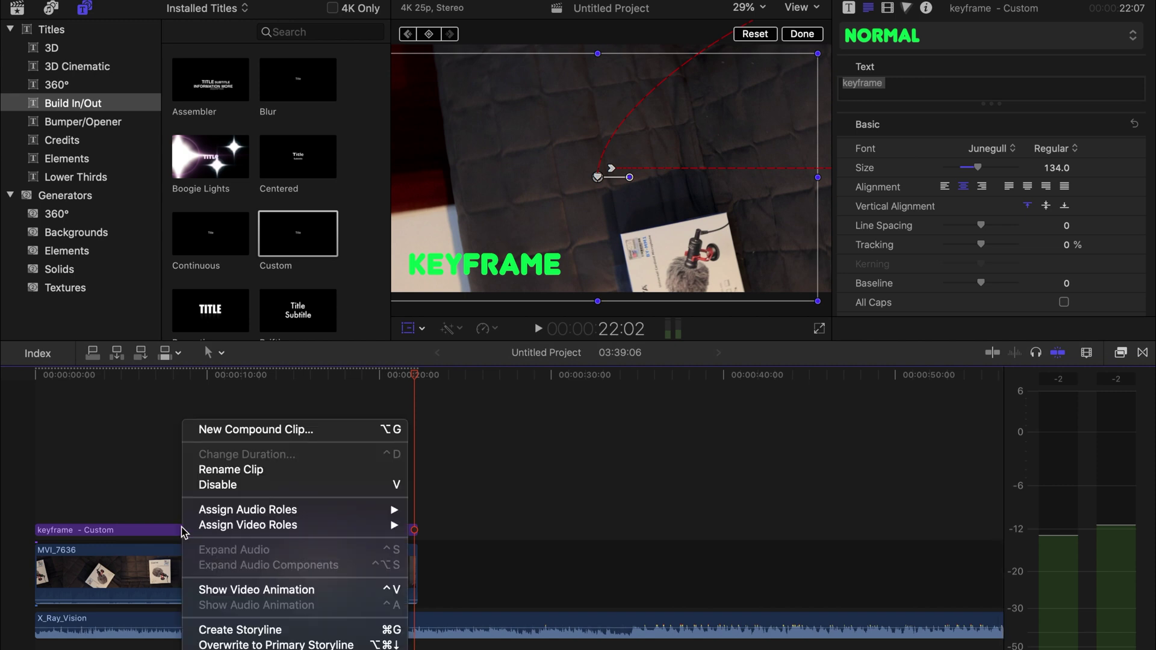
{"action": "left_click", "coordinate": [208, 593]}
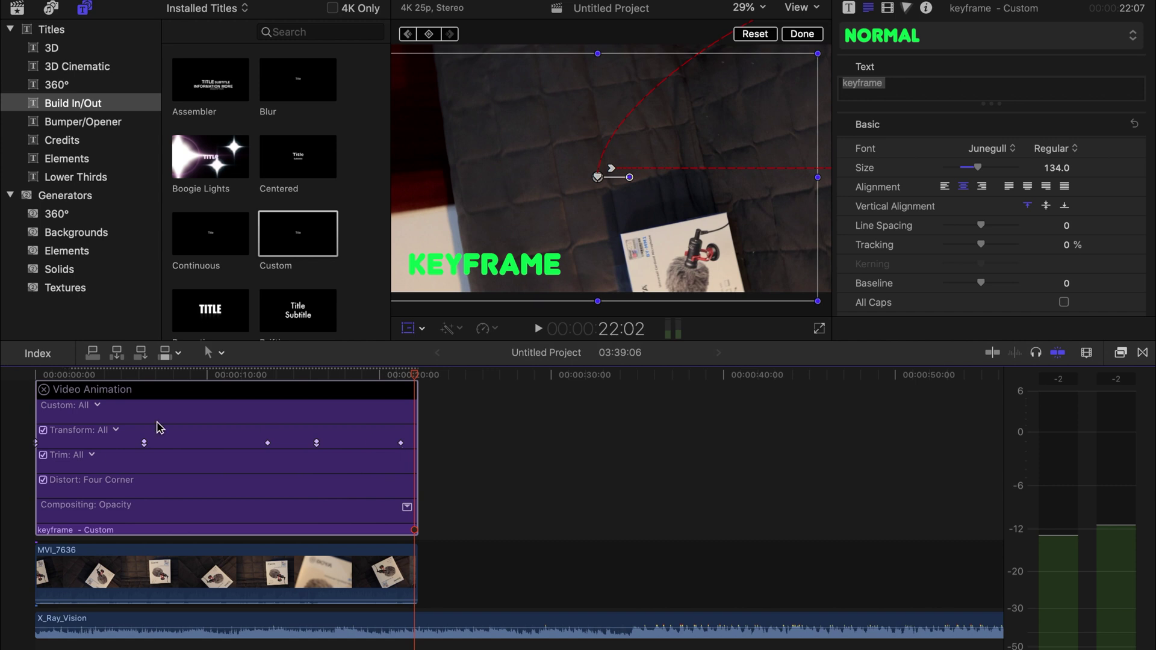
{"action": "left_click", "coordinate": [44, 390]}
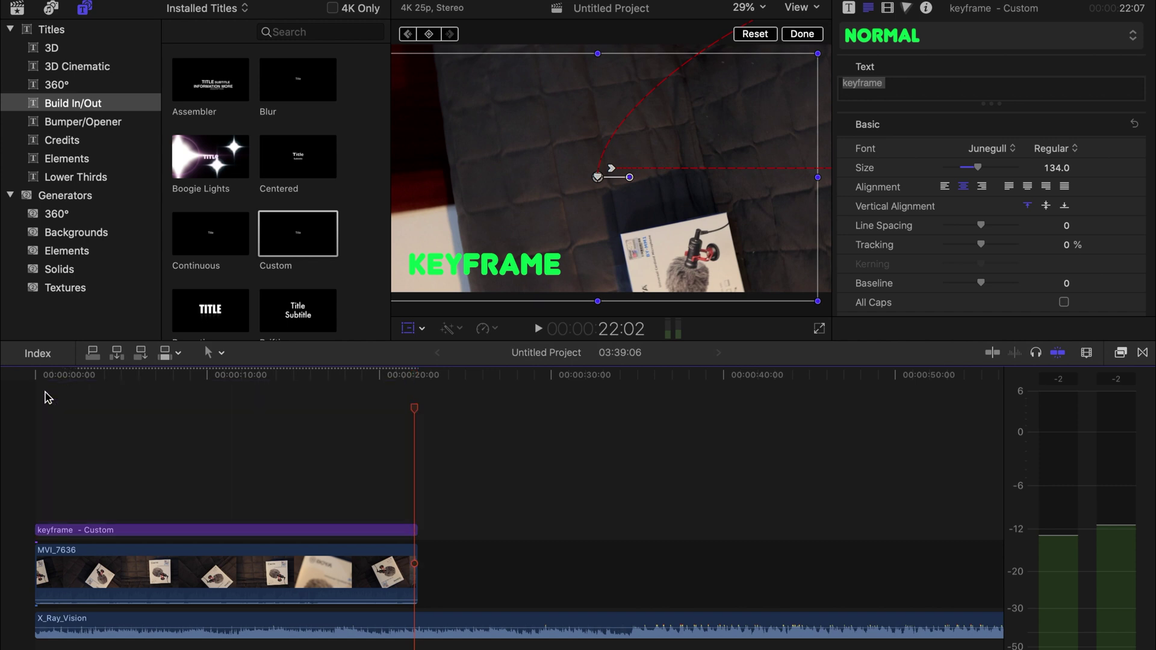